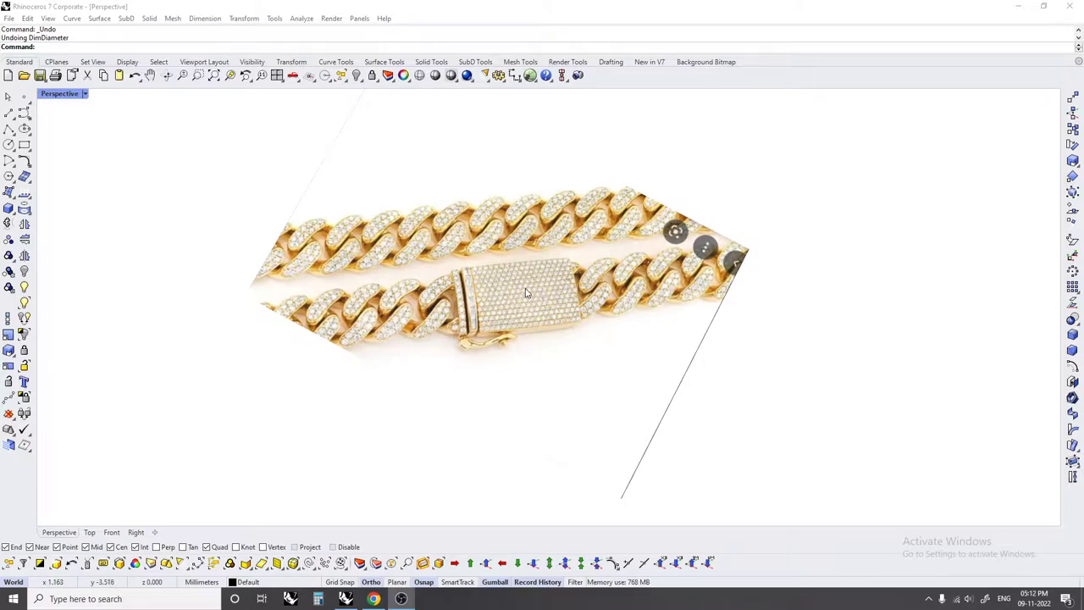
- Zoom in and orbit the Perspective view over the chain reference picture, then bring up the view popup
scroll(525, 292, "up", 1)
scroll(534, 292, "up", 1)
scroll(542, 291, "up", 1)
scroll(551, 291, "up", 1)
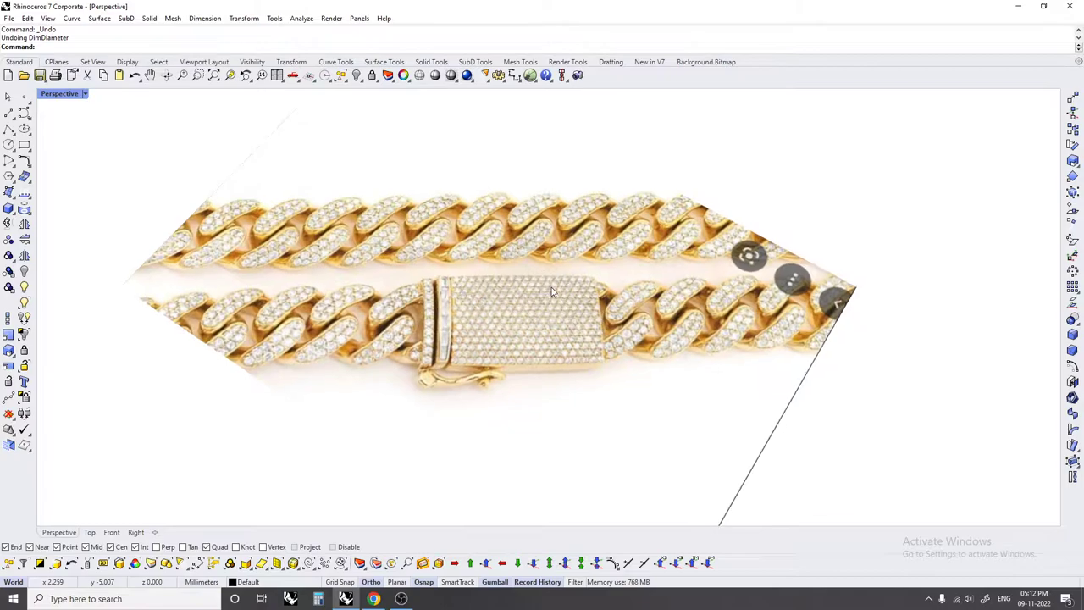
scroll(552, 287, "up", 1)
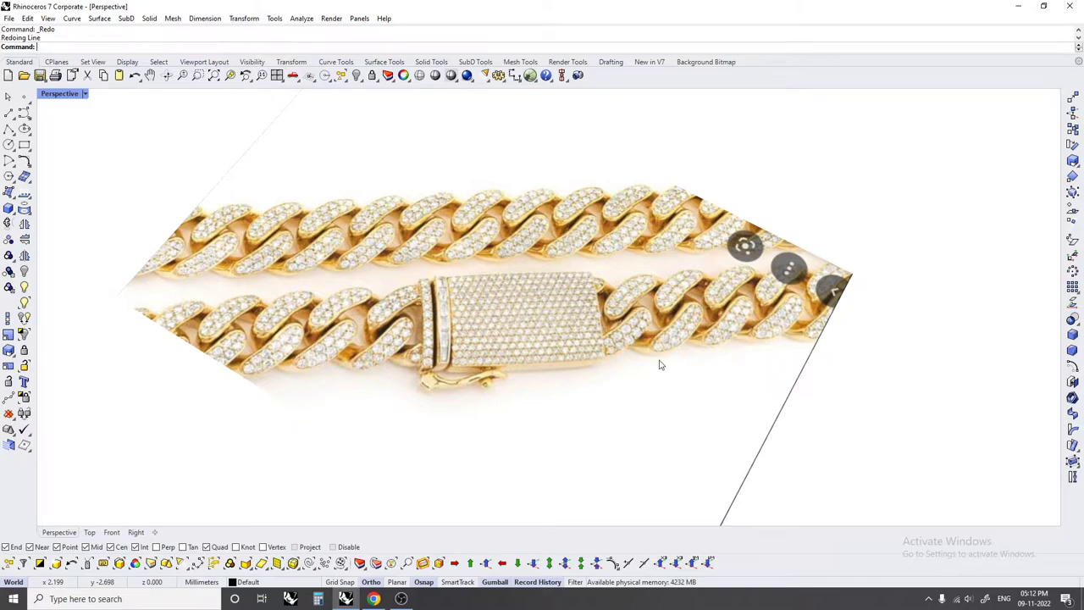
mouse_move(661, 364)
right_mouse_down()
mouse_move(638, 229)
mouse_move(654, 373)
right_mouse_up()
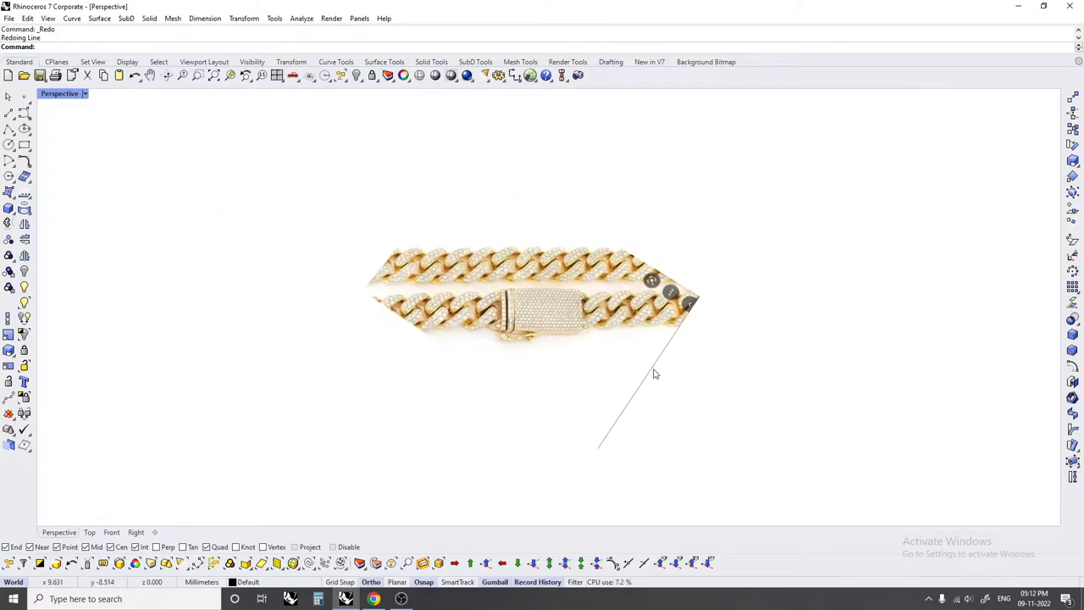
middle_click(522, 186)
- Switch to Shaded display and redo the dimension and the circle drawn over a chain link
left_click(545, 219)
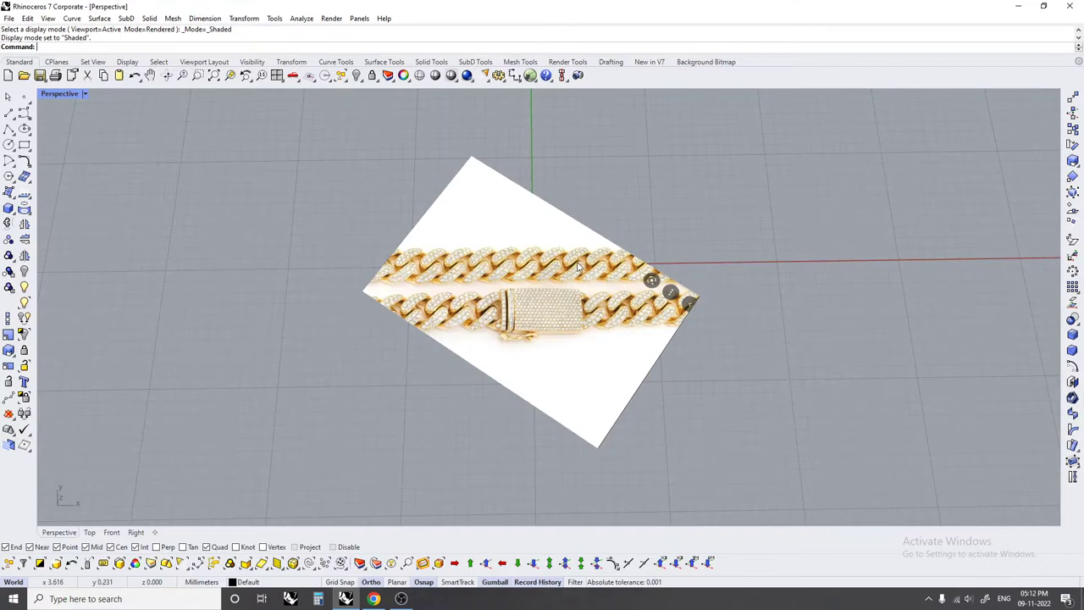
key("ctrl+y")
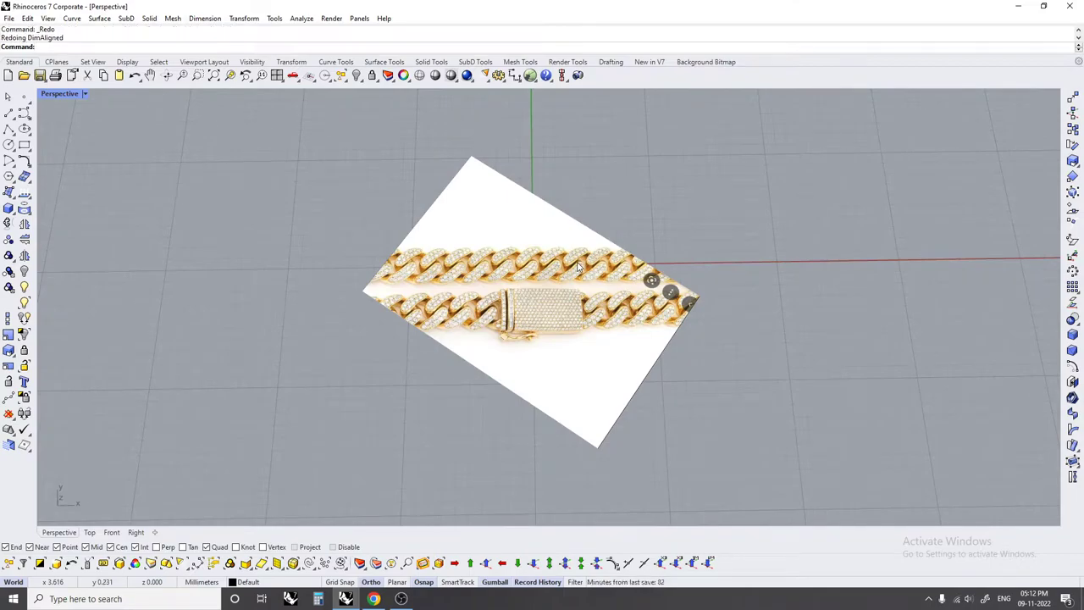
key("ctrl+y")
key("ctrl+y")
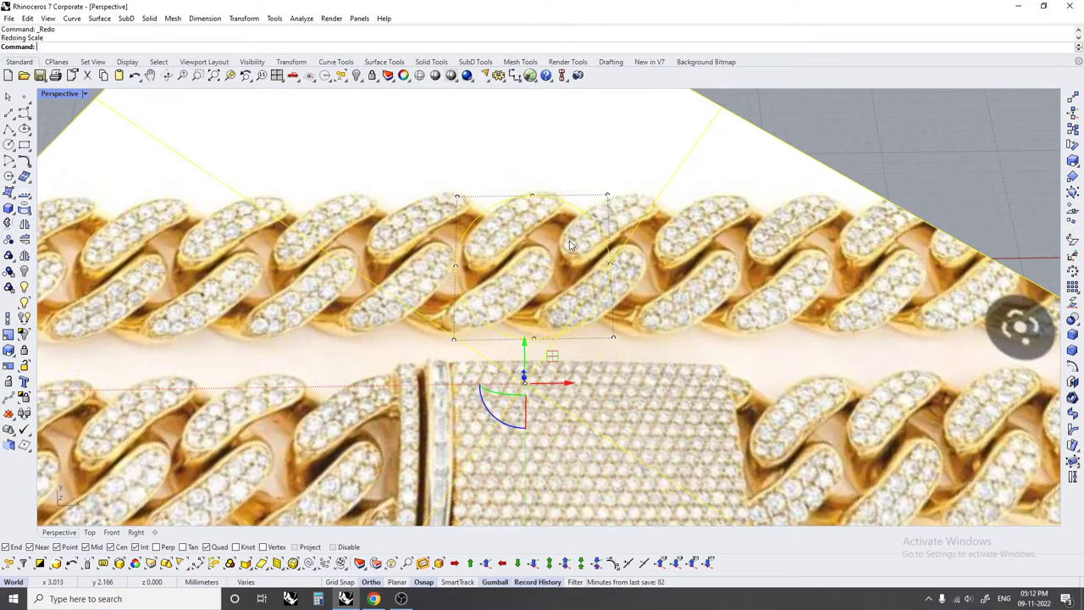
- Redo the Gumball moves and scaling of the chain picture and the link circle
key("ctrl+y")
key("Escape")
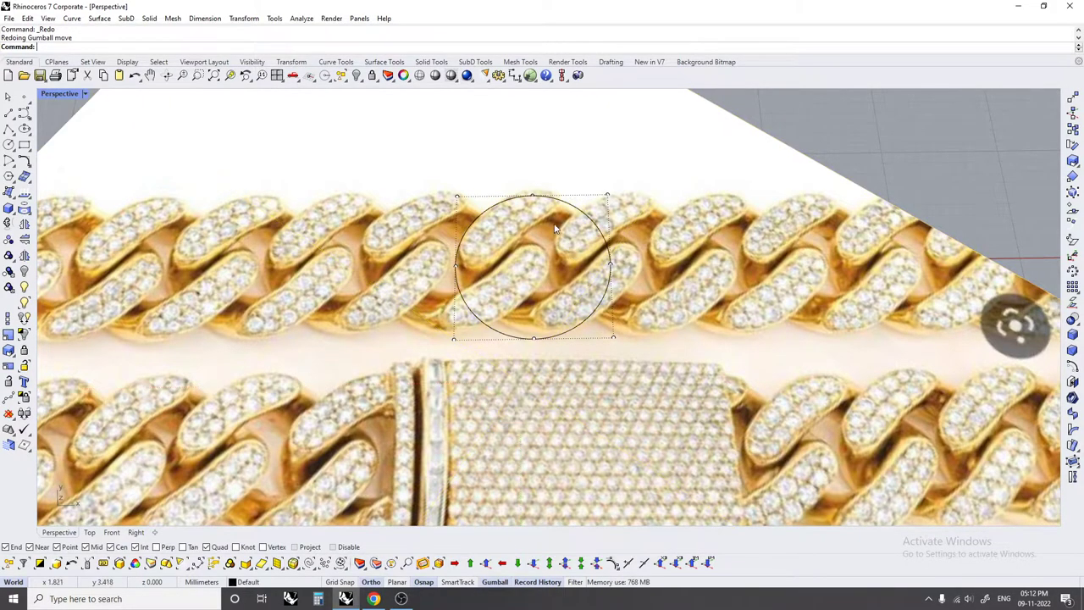
key("ctrl+y")
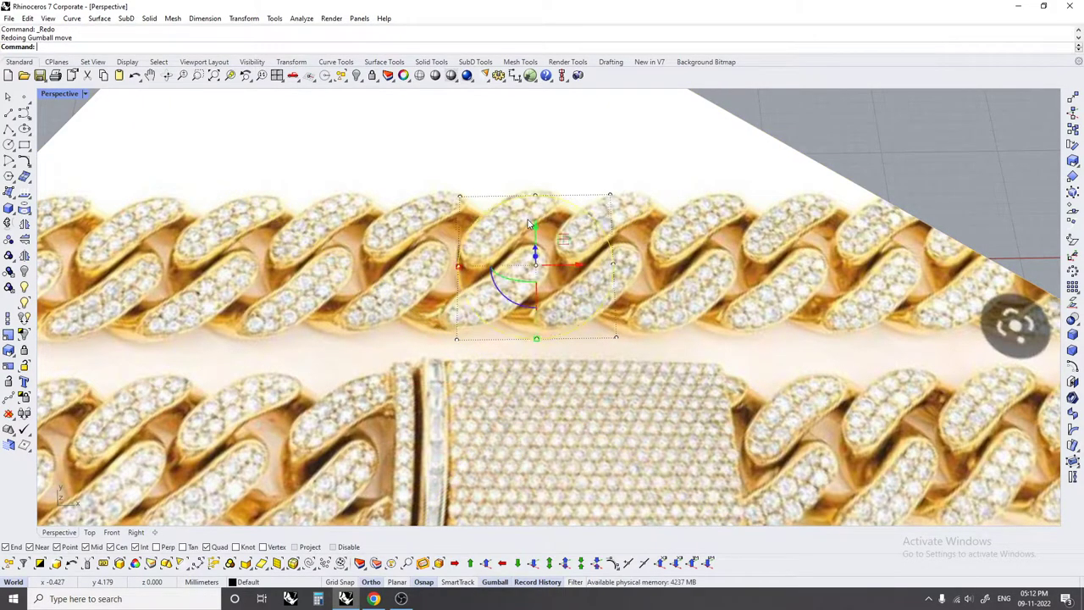
key("ctrl+y")
key("ctrl+y")
key("ctrl+y")
key("ctrl+y")
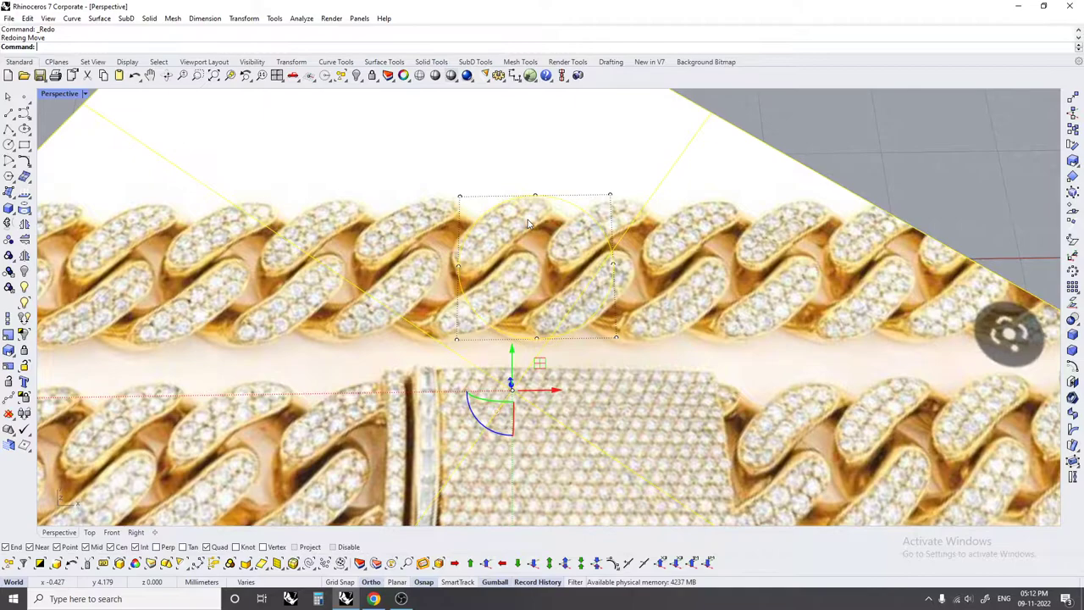
key("ctrl+y")
key("Escape")
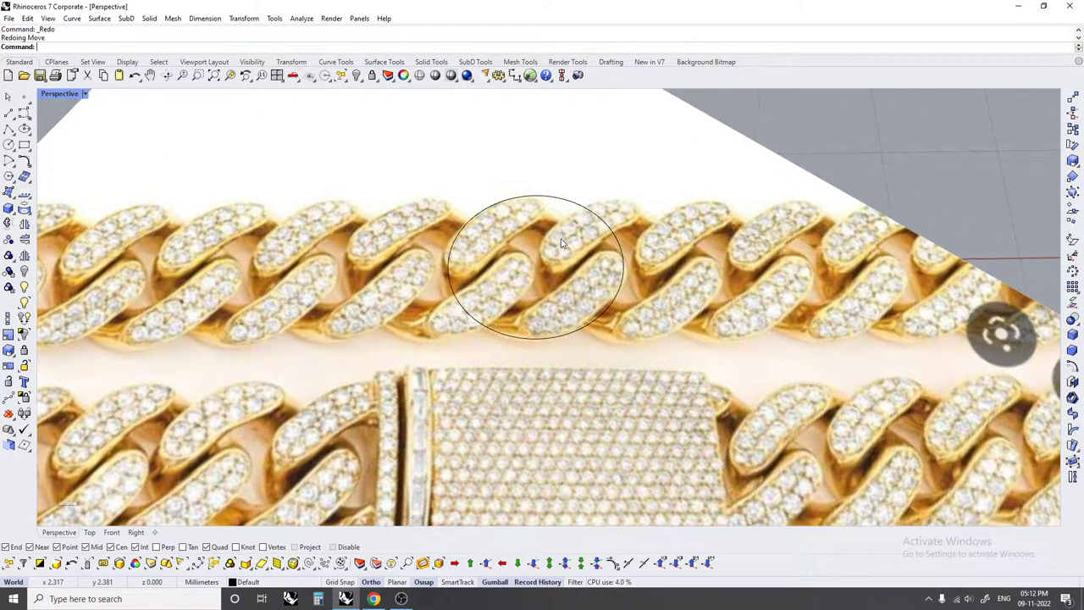
- Redo rotating the ellipse traced over the link, viewing it from a low angle
left_click(561, 243)
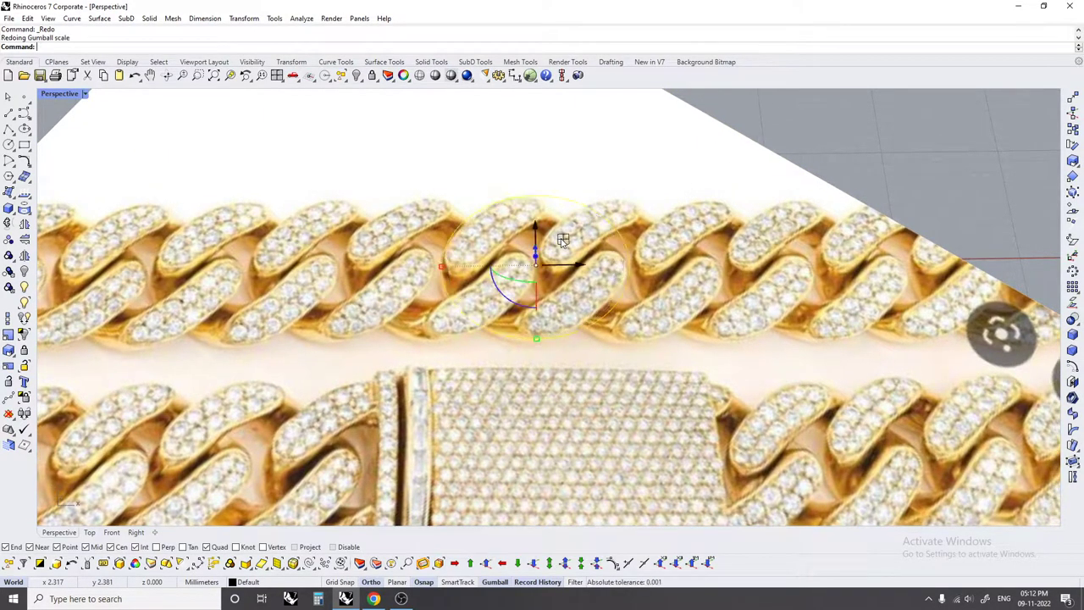
left_click(846, 159)
mouse_move(846, 159)
right_mouse_down()
mouse_move(593, 229)
mouse_move(659, 302)
right_mouse_up()
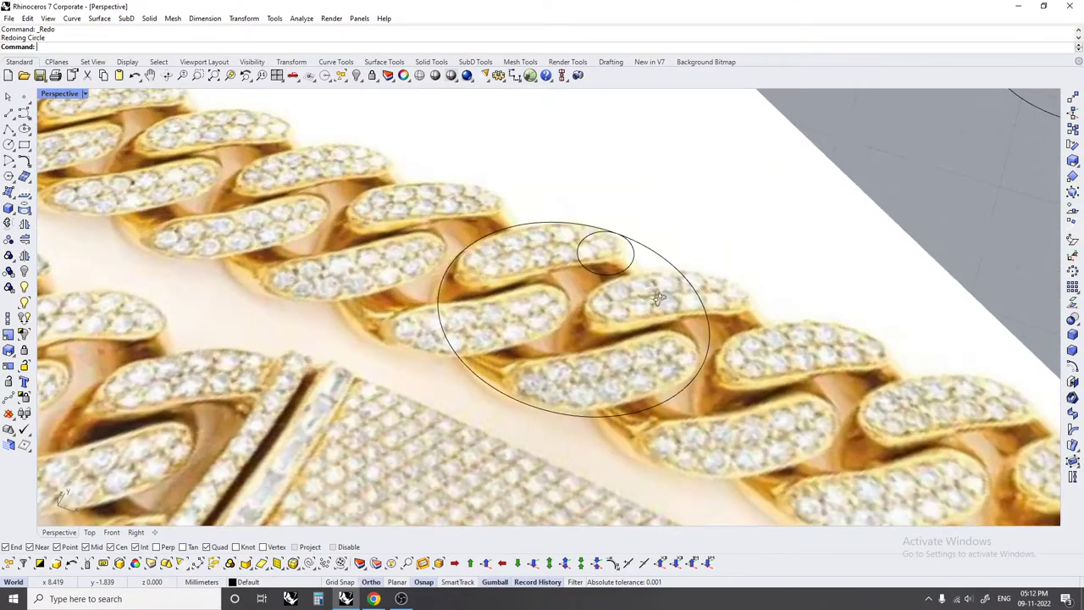
key("ctrl+y")
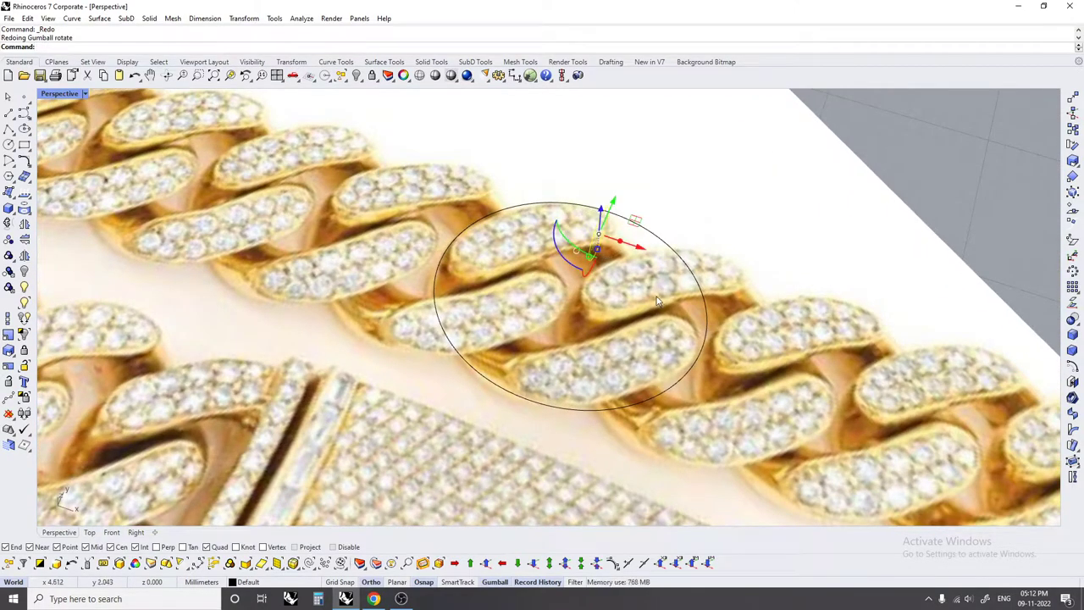
right_click_drag(657, 301, 716, 304)
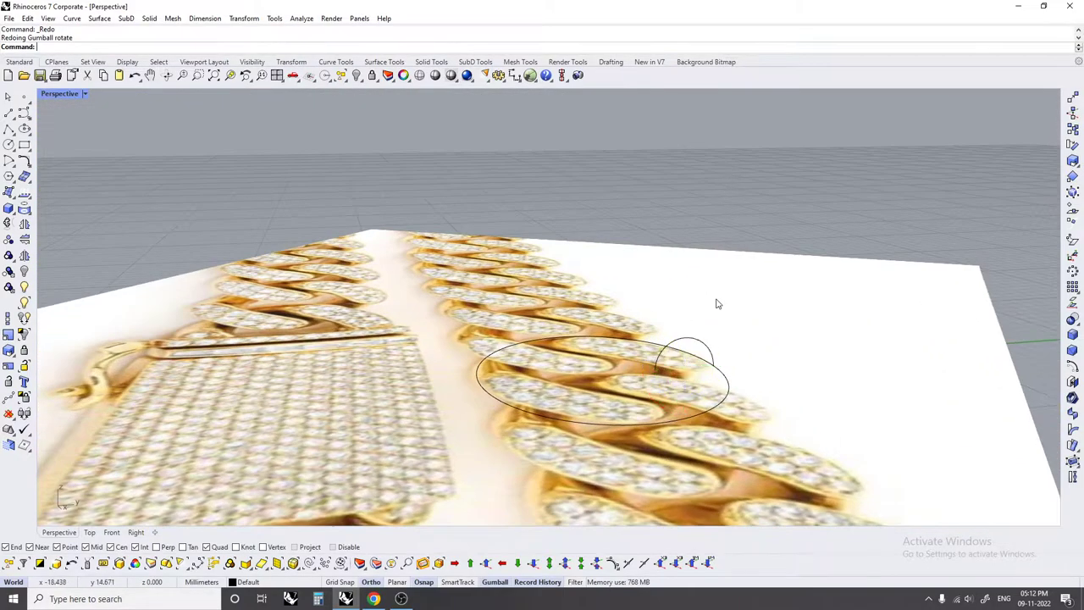
scroll(717, 304, "up", 3)
- Redo the Sweep1 torus, then the rectangle and vertical line above it
key("ctrl+y")
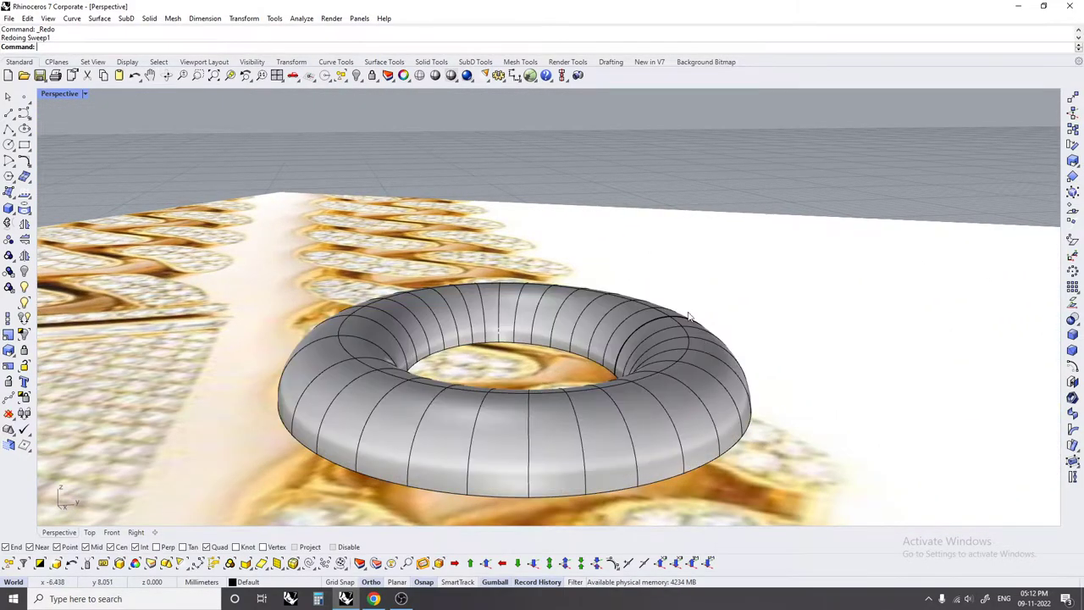
mouse_move(707, 347)
right_mouse_down()
mouse_move(686, 108)
mouse_move(756, 318)
right_mouse_up()
key("ctrl+y")
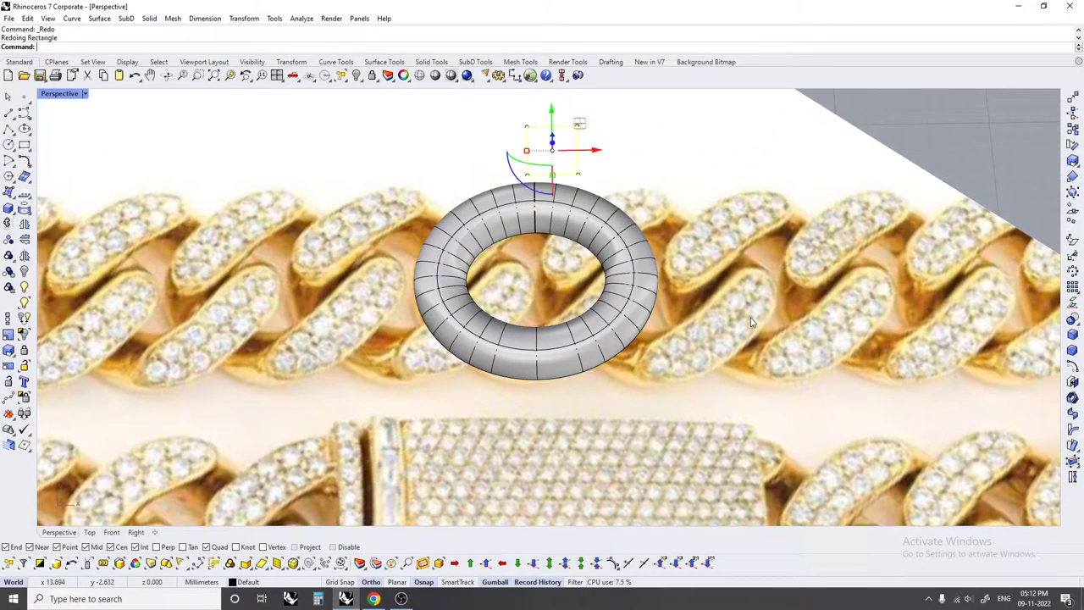
key("ctrl+y")
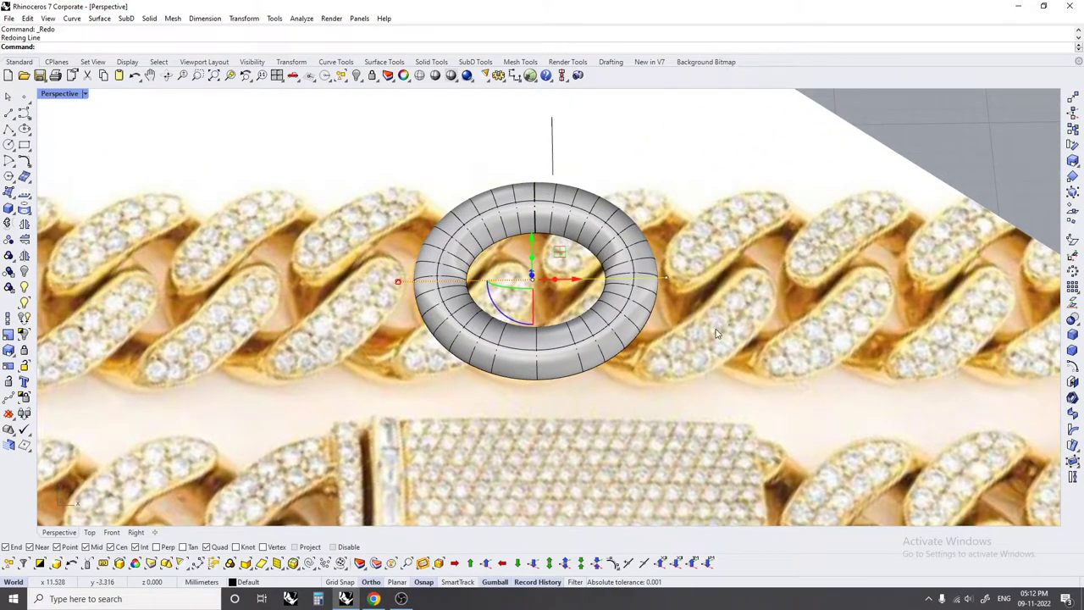
mouse_move(512, 333)
right_mouse_down()
mouse_move(503, 204)
mouse_move(492, 269)
right_mouse_up()
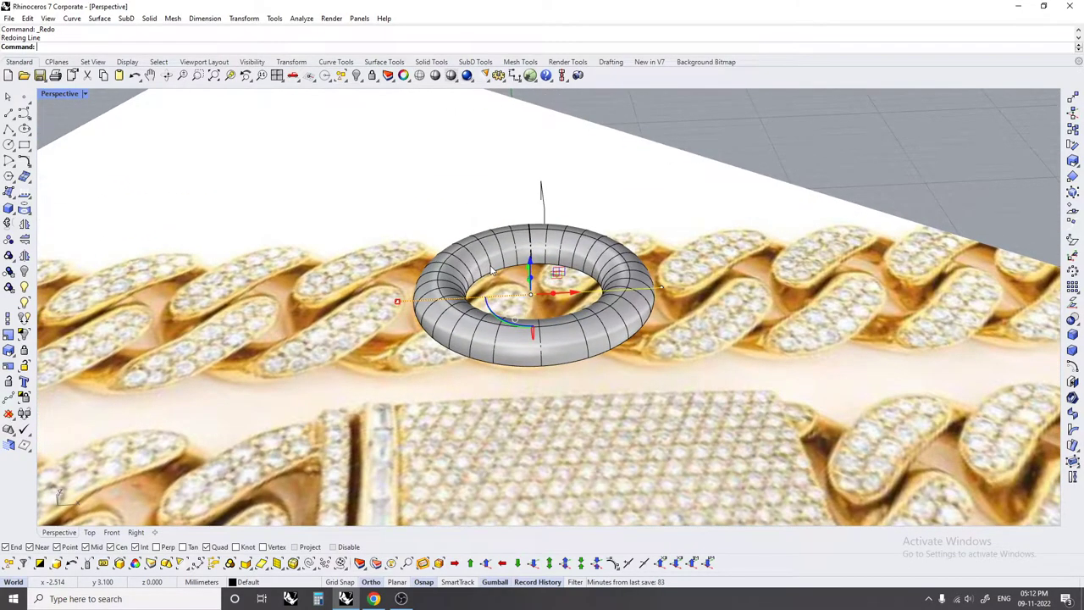
- Hide the chain reference picture, then redo moving and deleting the torus
key("ctrl+y")
right_click_drag(779, 334, 645, 278)
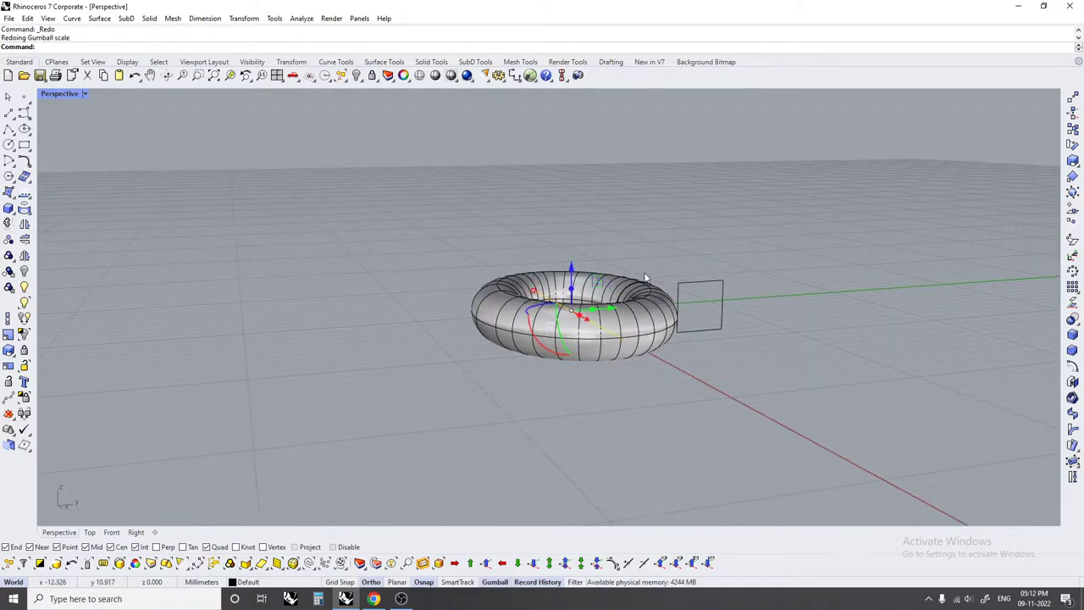
key("ctrl+y")
mouse_move(539, 235)
right_mouse_down()
mouse_move(539, 269)
mouse_move(644, 278)
right_mouse_up()
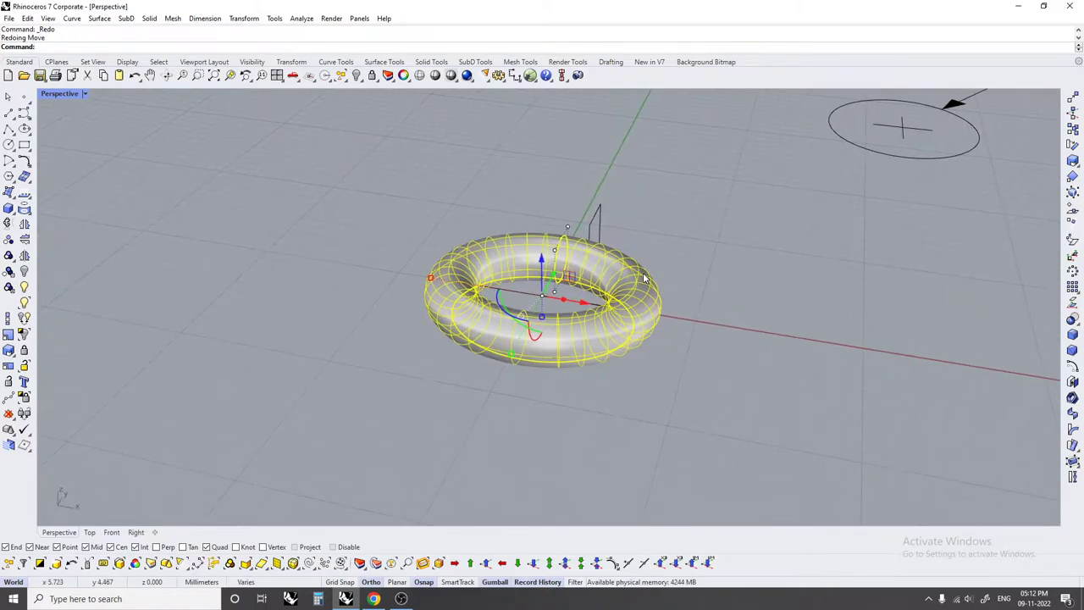
key("ctrl+y")
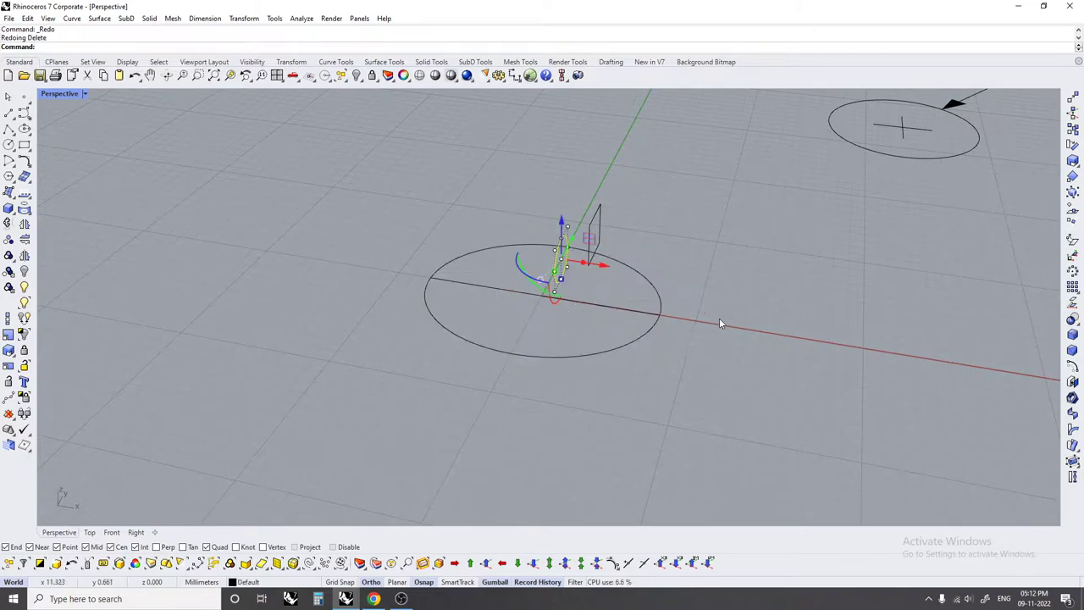
- Redo the sweep, scale, copy, copy deletion and Twist that bend the ring
key("ctrl+y")
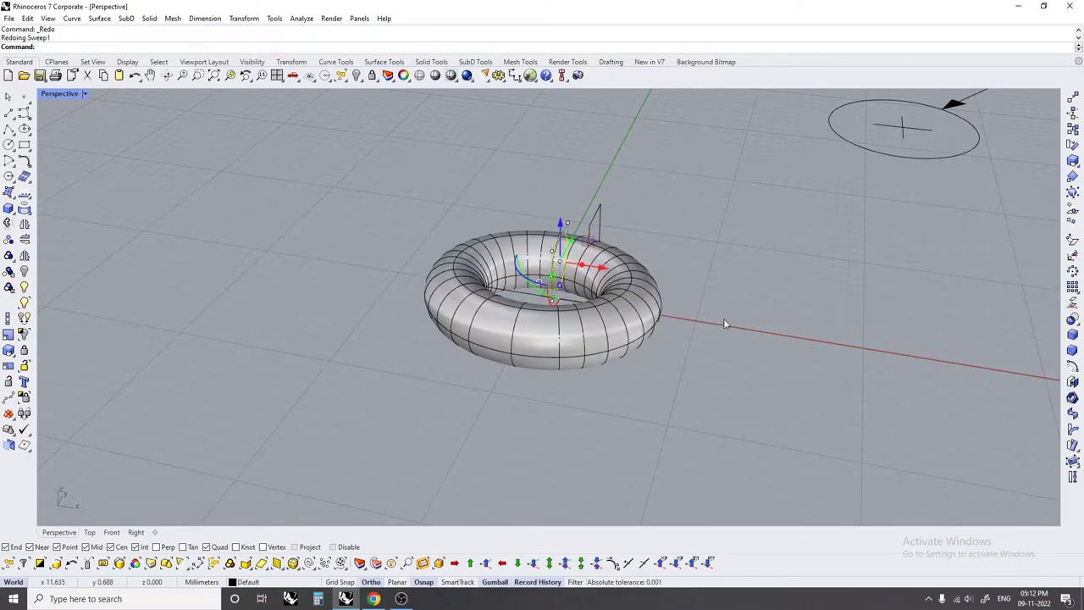
key("ctrl+y")
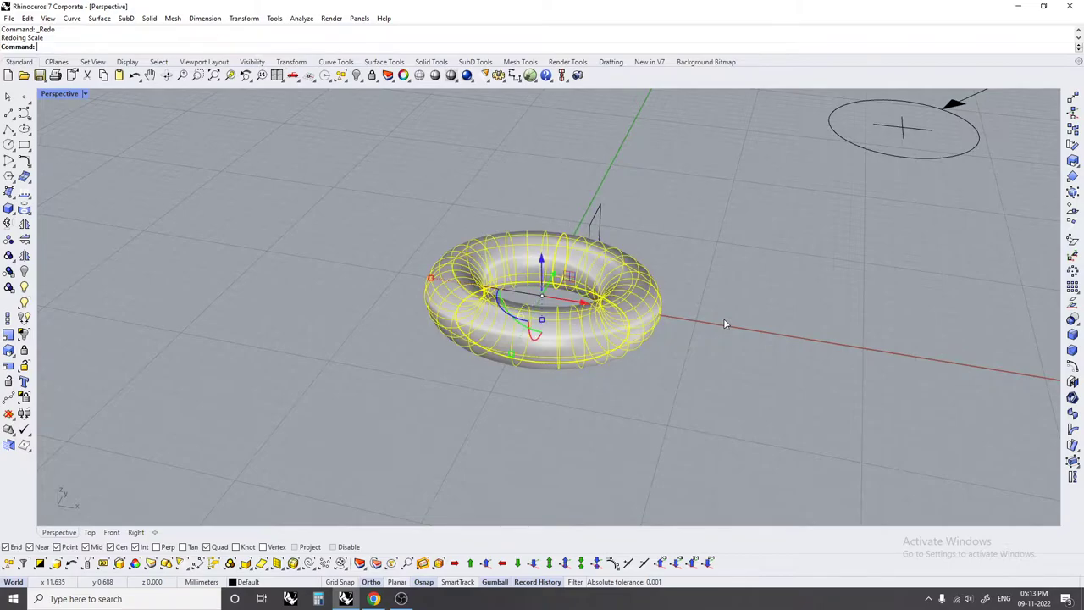
key("ctrl+y")
key("ctrl+y")
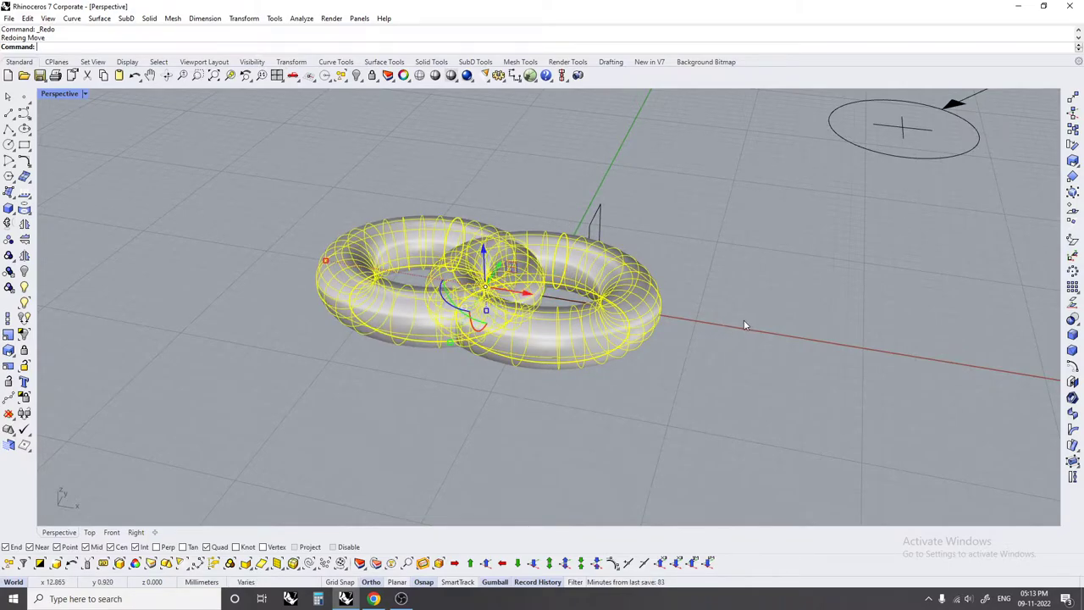
key("ctrl+y")
mouse_move(670, 272)
right_mouse_down()
mouse_move(699, 342)
mouse_move(535, 235)
mouse_move(681, 340)
mouse_move(616, 243)
right_mouse_up()
key("ctrl+y")
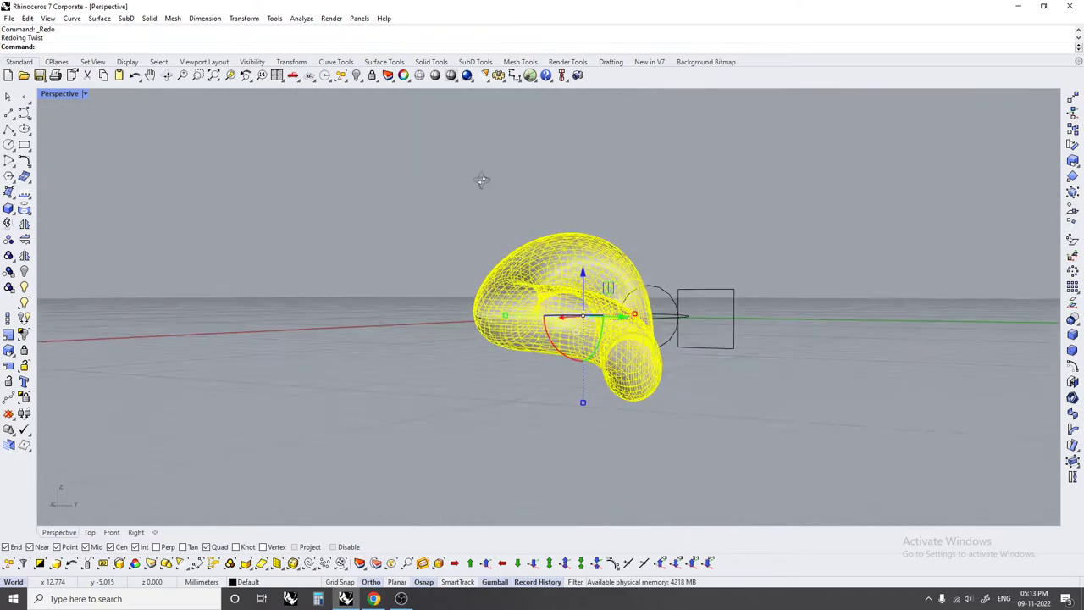
- Redo rotating, copying and rebuilding the twisted link so a second link threads through it
key("ctrl+y")
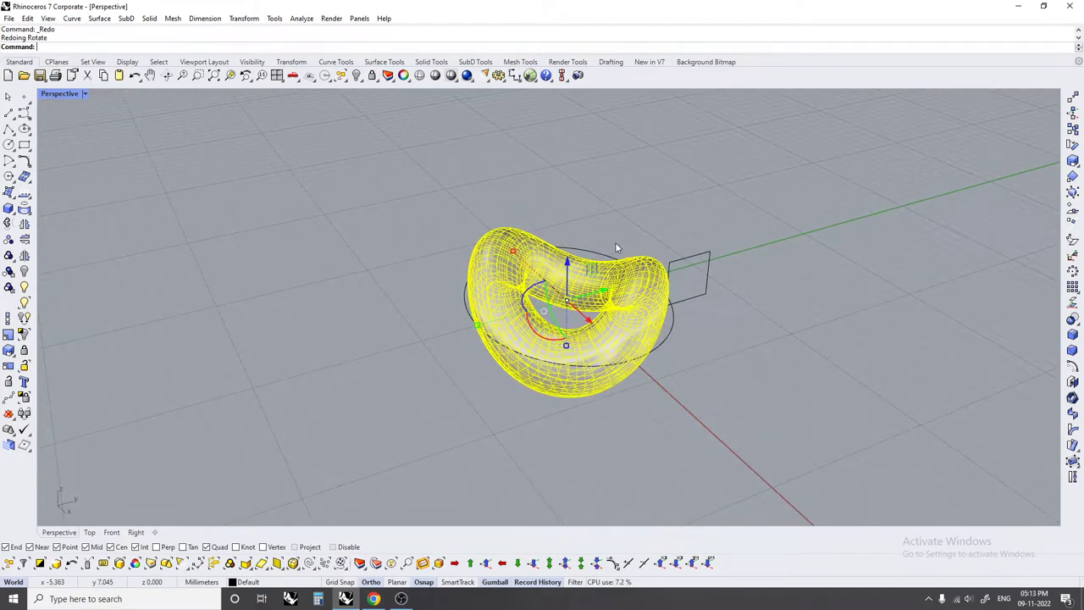
mouse_move(741, 276)
right_mouse_down()
mouse_move(766, 281)
mouse_move(867, 354)
right_mouse_up()
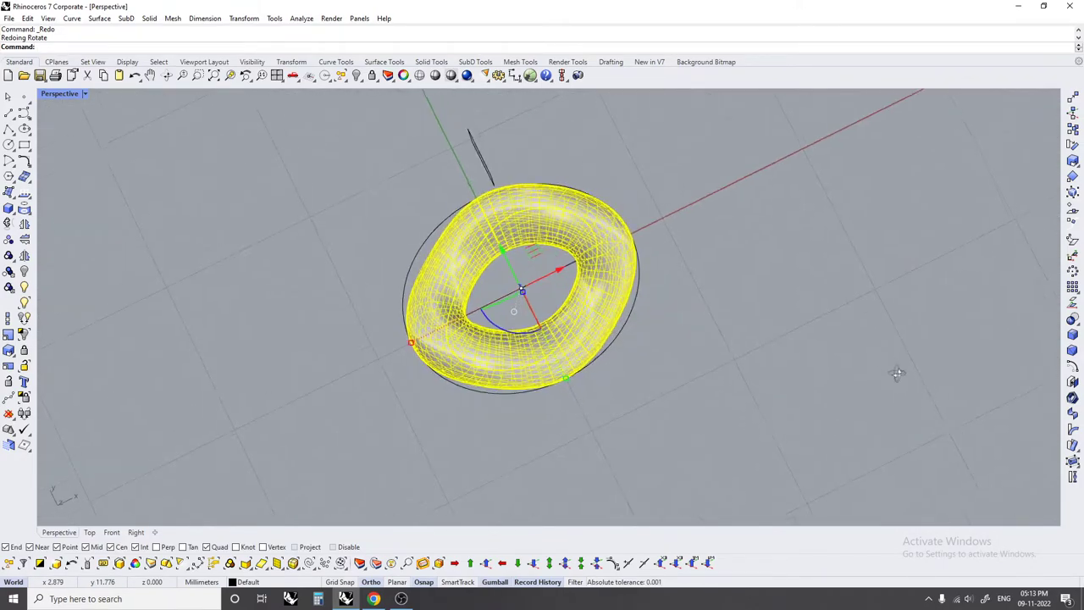
key("ctrl+y")
key("ctrl+y")
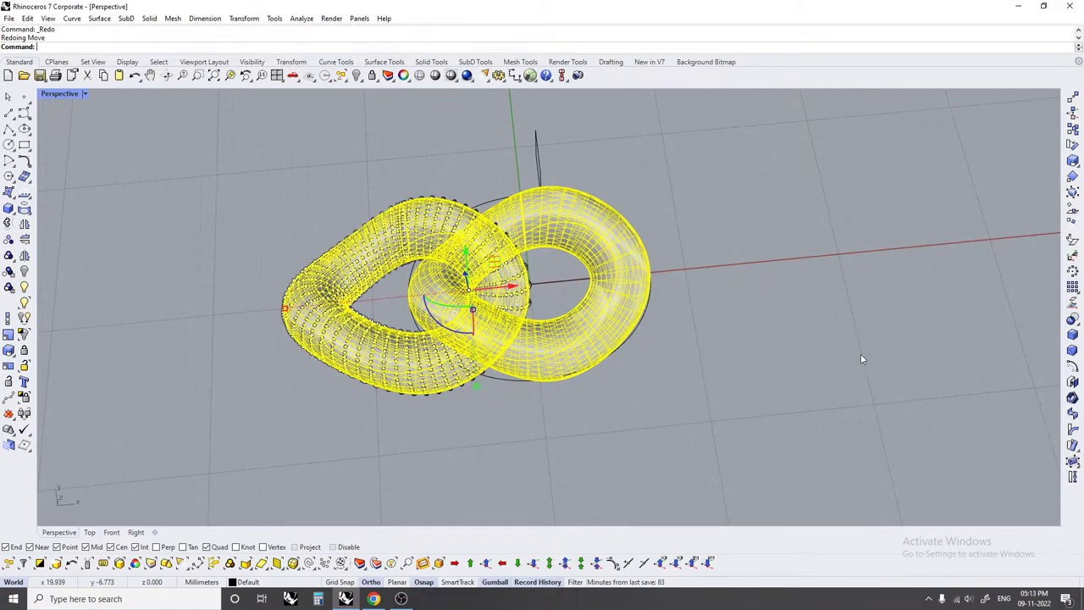
key("ctrl+y")
key("ctrl+y")
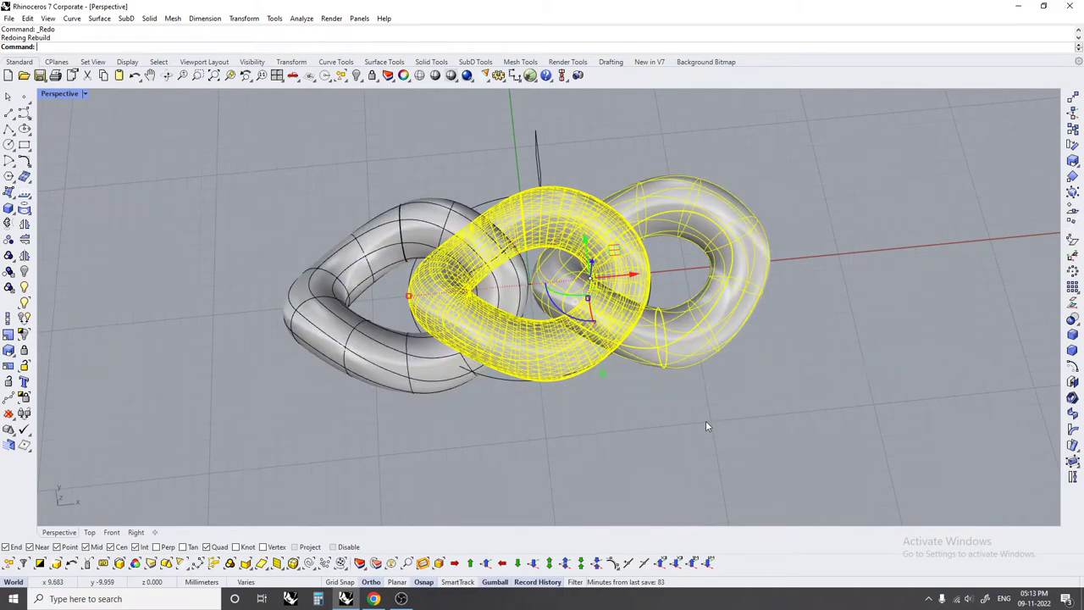
key("ctrl+y")
key("ctrl+y")
key("ctrl+y")
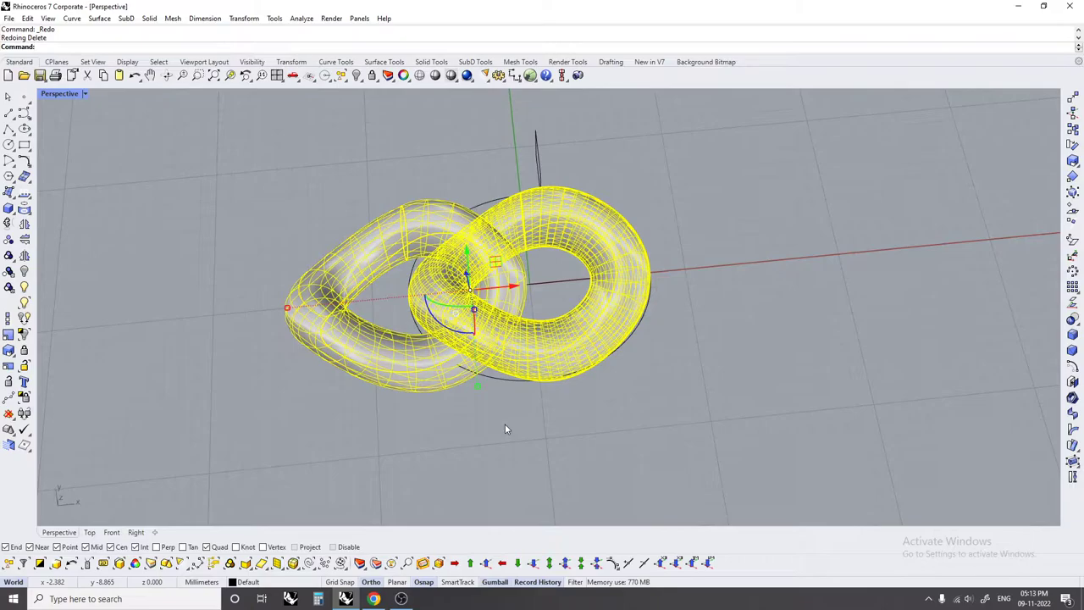
mouse_move(505, 429)
right_mouse_down()
mouse_move(480, 356)
mouse_move(656, 416)
right_mouse_up()
key("Escape")
scroll(480, 356, "up", 3)
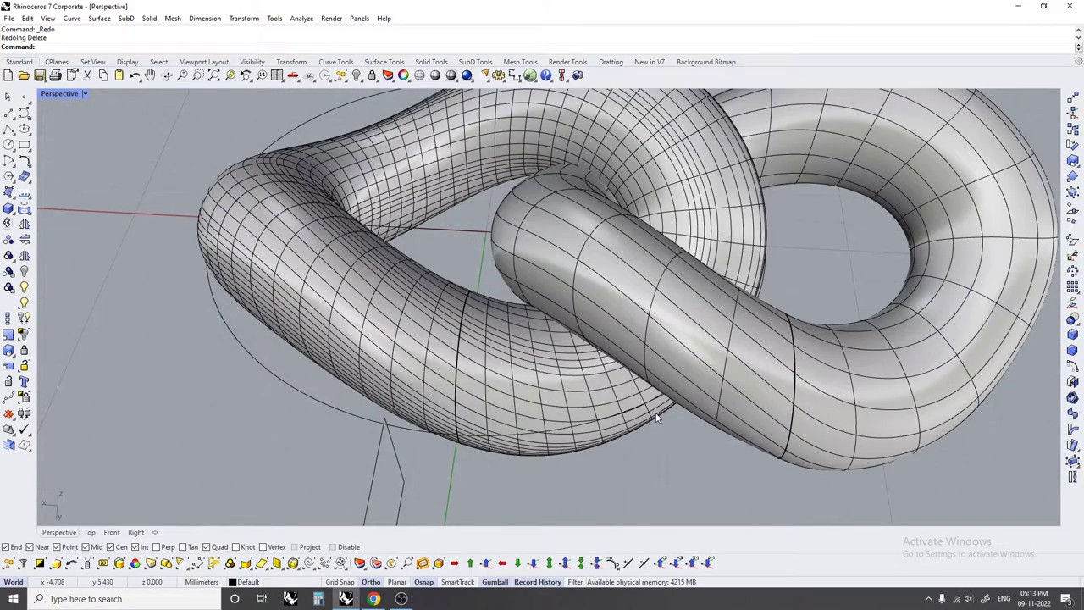
- Redo the polar array, rotation, Boolean difference and copy of the twisted link
key("ctrl+y")
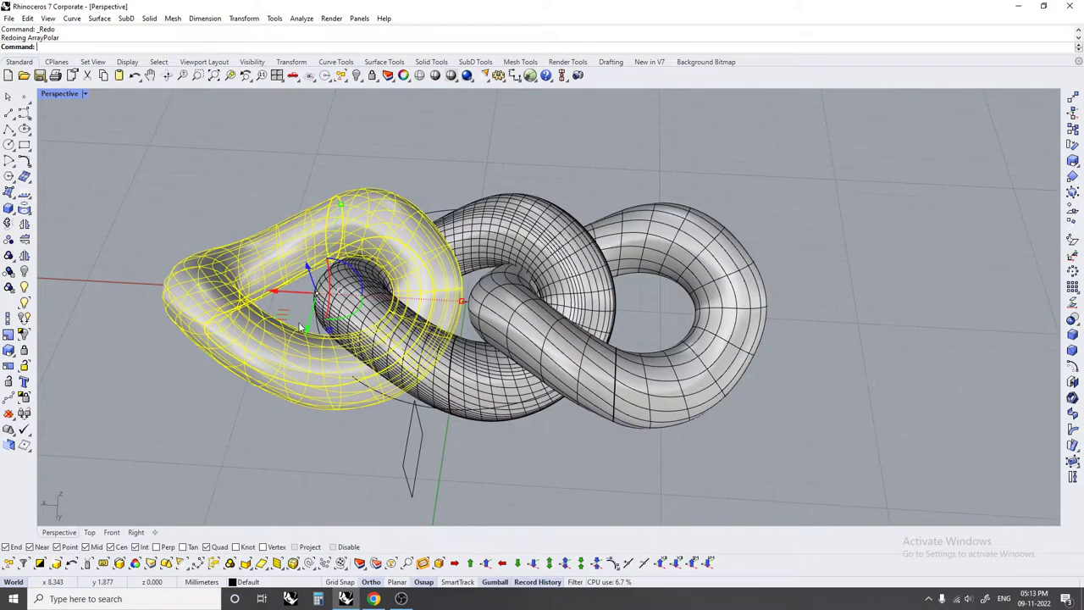
key("ctrl+y")
key("ctrl+y")
key("ctrl+y")
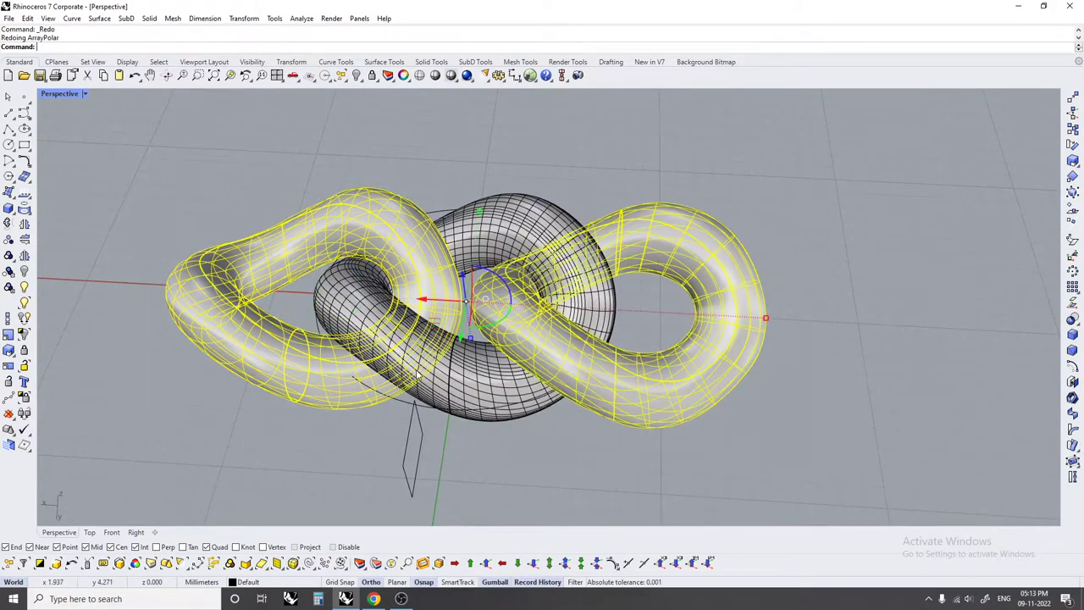
key("ctrl+y")
right_click_drag(417, 378, 443, 287)
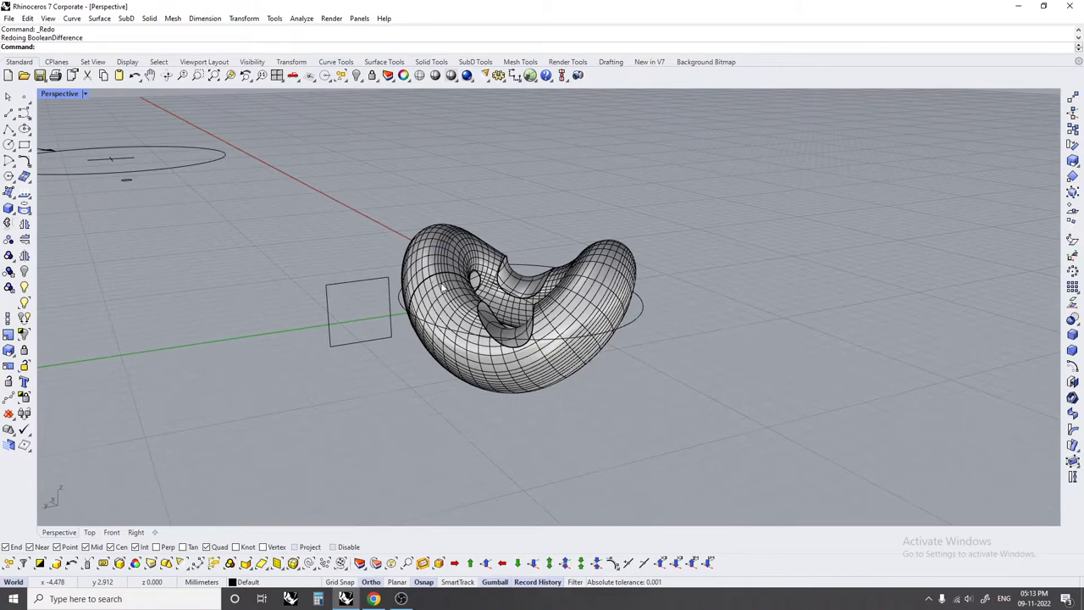
key("ctrl+y")
key("ctrl+y")
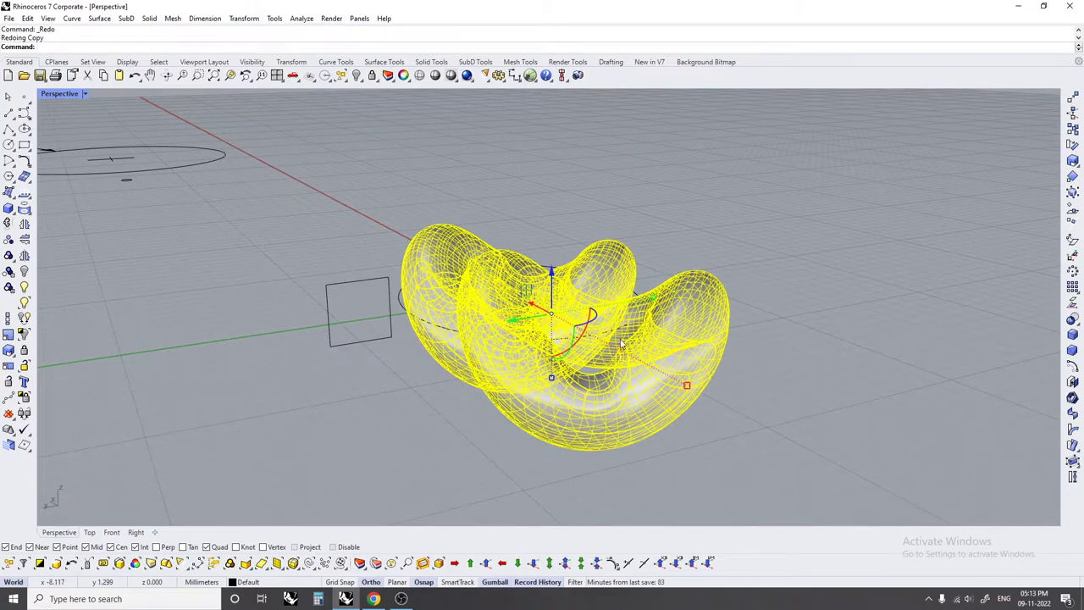
left_click(697, 240)
mouse_move(697, 239)
right_mouse_down()
mouse_move(641, 407)
mouse_move(634, 323)
right_mouse_up()
key("ctrl+y")
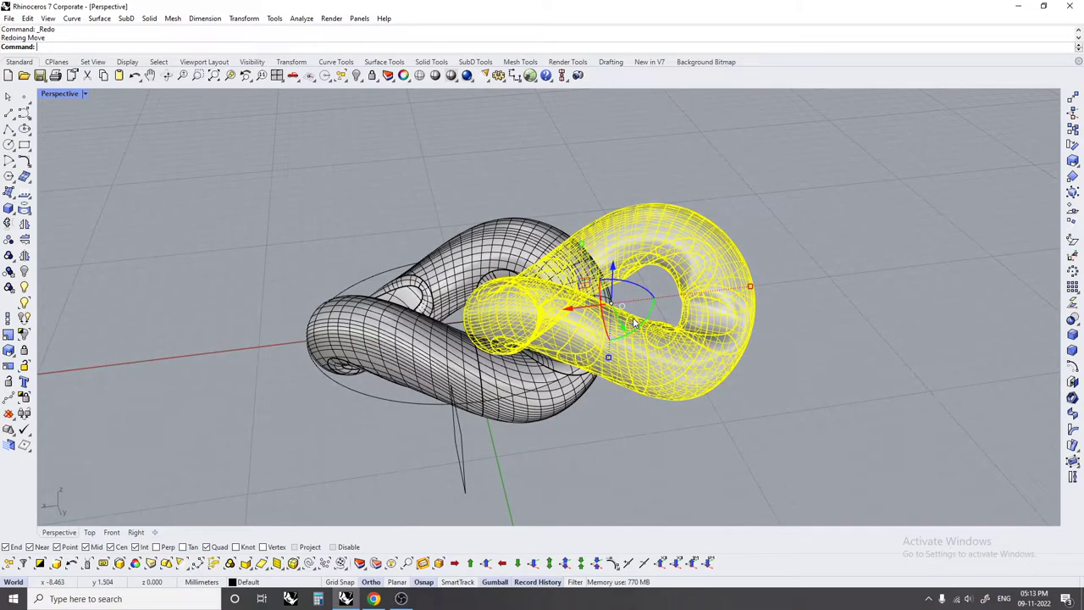
- Redo the polar array that adds a third link to the chain
key("ctrl+y")
left_click(734, 287)
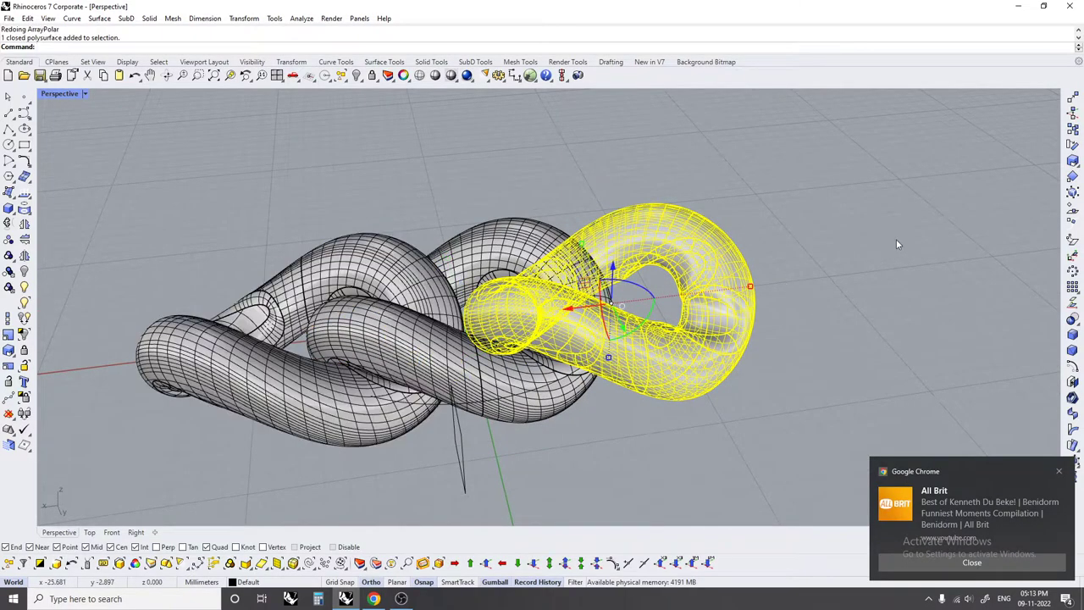
left_click(896, 239)
right_click_drag(896, 239, 953, 457)
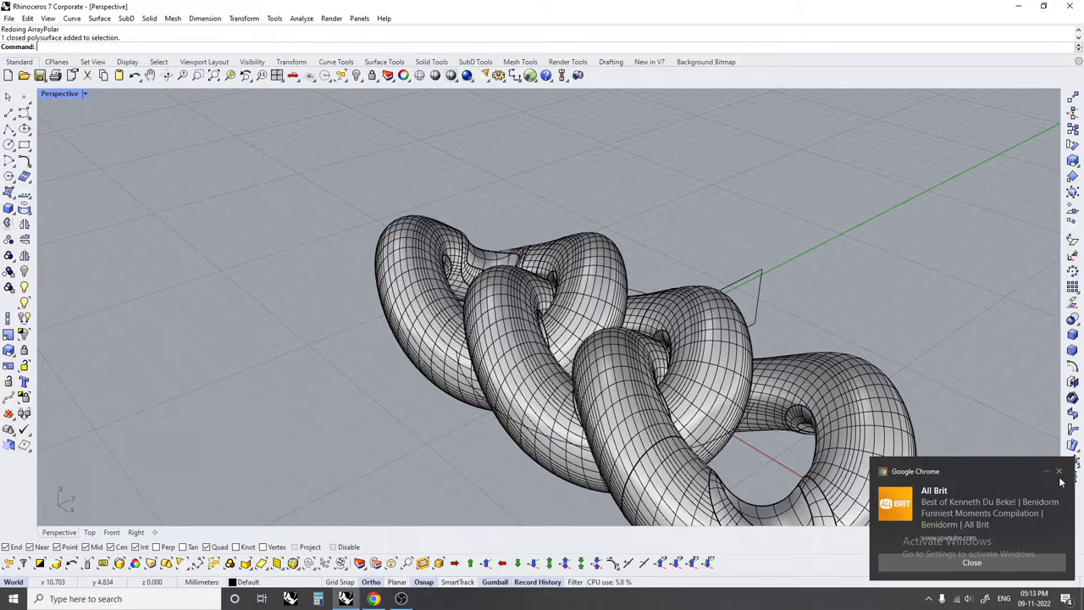
mouse_move(830, 322)
right_mouse_down()
mouse_move(724, 301)
mouse_move(746, 305)
right_mouse_up()
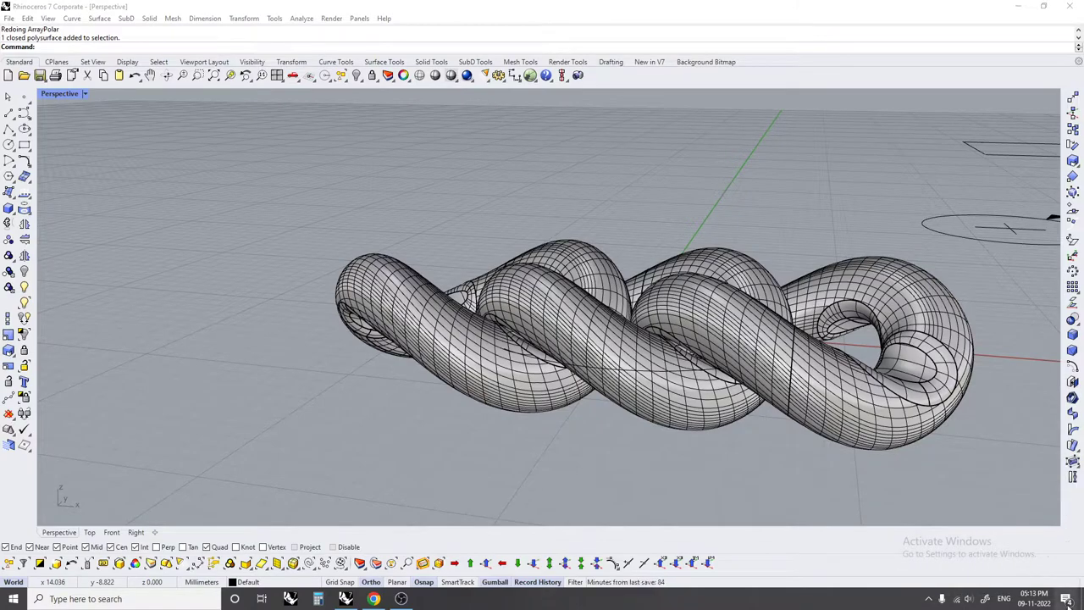
- Dismiss the Chrome notification and clear all system notifications
right_click(1067, 593)
left_click(1060, 471)
left_click(1068, 599)
left_click(1041, 448)
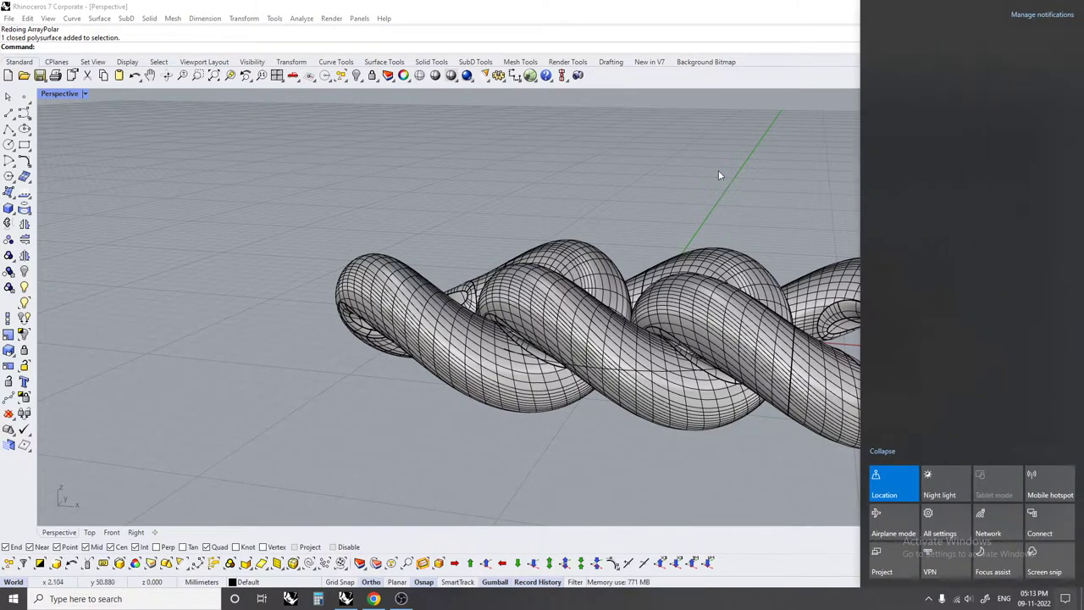
left_click(707, 155)
- Redo copying the whole three-link chain beside the original
right_click_drag(707, 155, 530, 201)
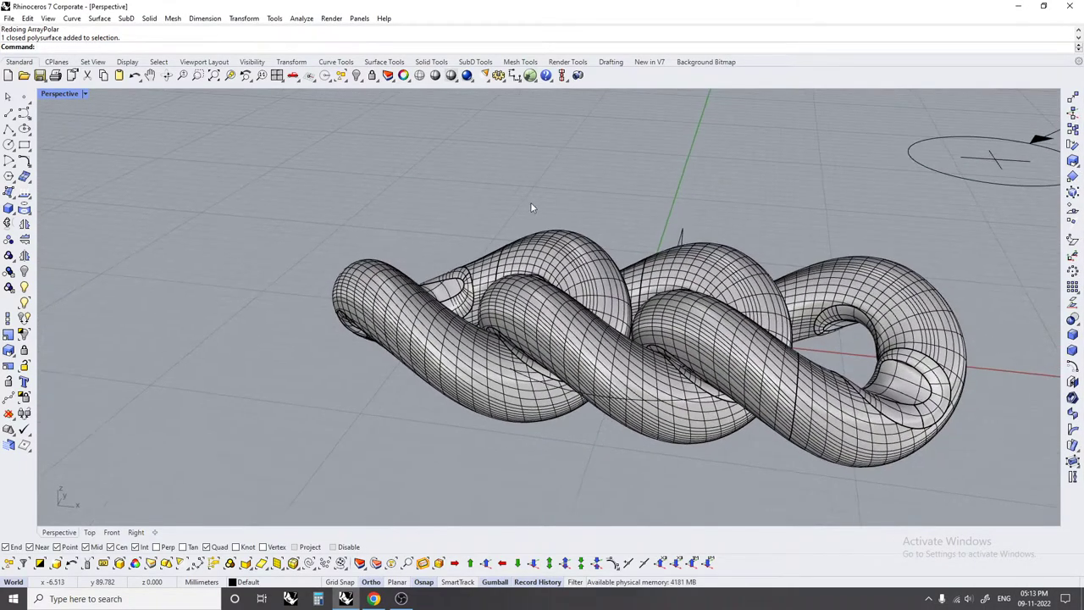
scroll(715, 328, "down", 3)
scroll(714, 328, "up", 3)
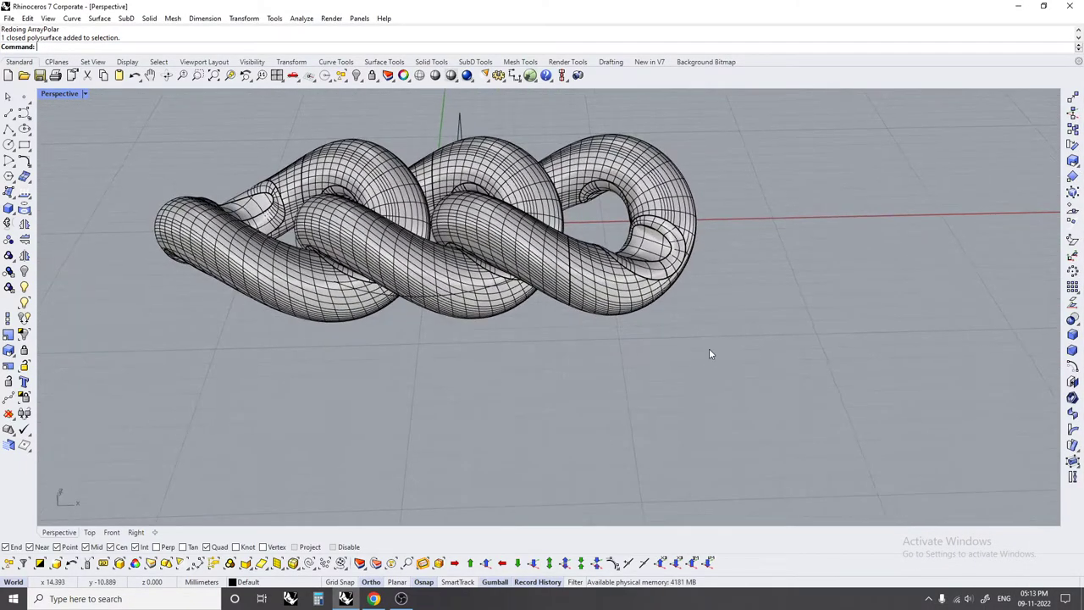
key("ctrl+y")
scroll(709, 351, "down", 2)
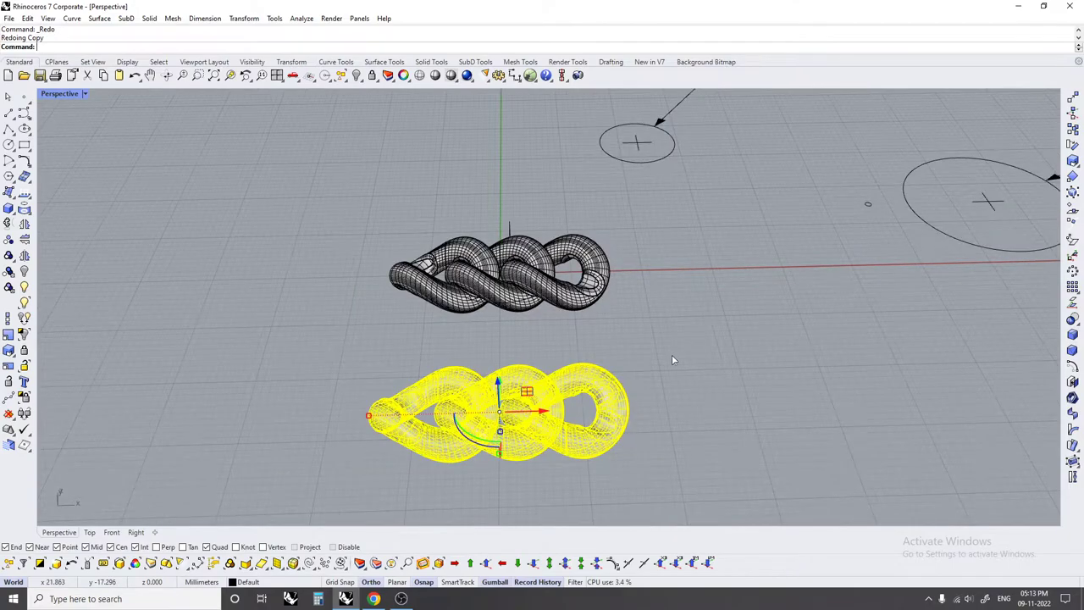
- Redo moving the chain copy aside
key("ctrl+y")
mouse_move(664, 360)
right_mouse_down()
mouse_move(798, 343)
mouse_move(627, 295)
mouse_move(782, 249)
right_mouse_up()
key("Escape")
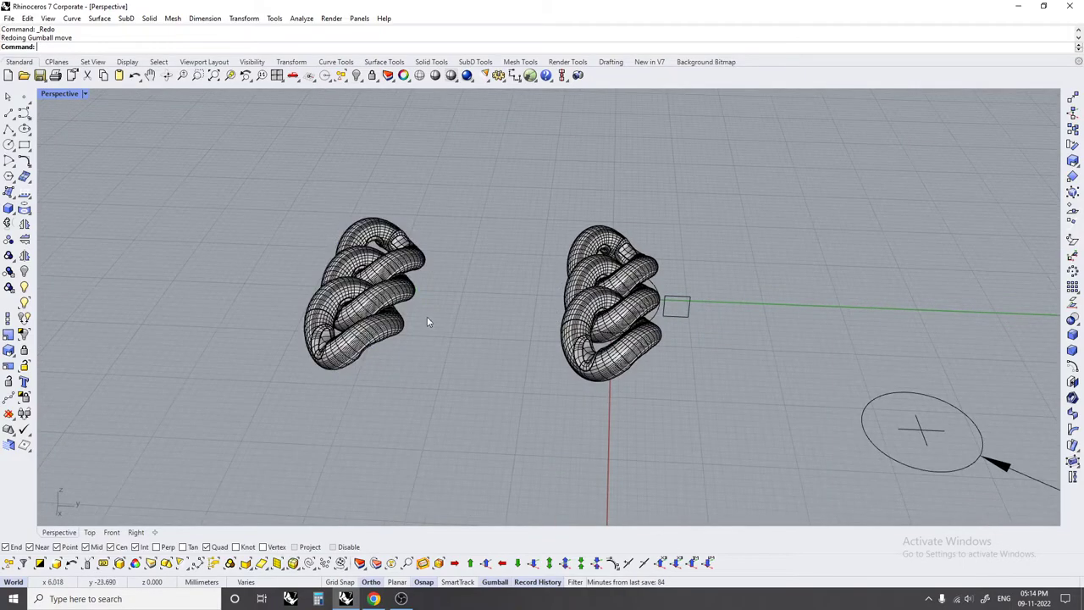
mouse_move(427, 320)
right_mouse_down()
mouse_move(572, 309)
mouse_move(566, 344)
right_mouse_up()
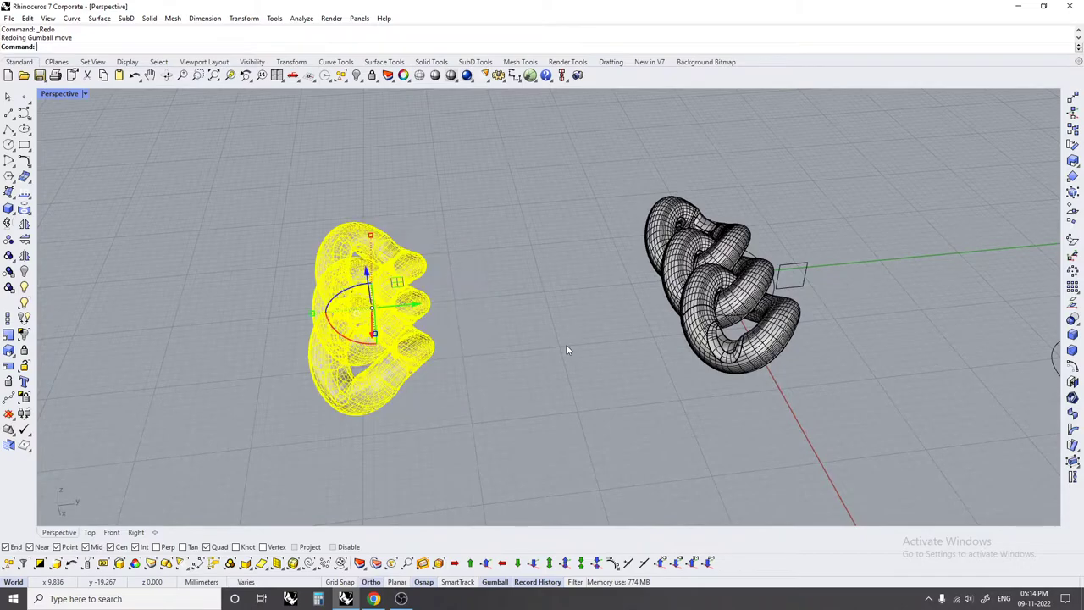
- Redo creating the large cutting box and shifting it onto the chain
key("ctrl+y")
right_click_drag(653, 370, 654, 288)
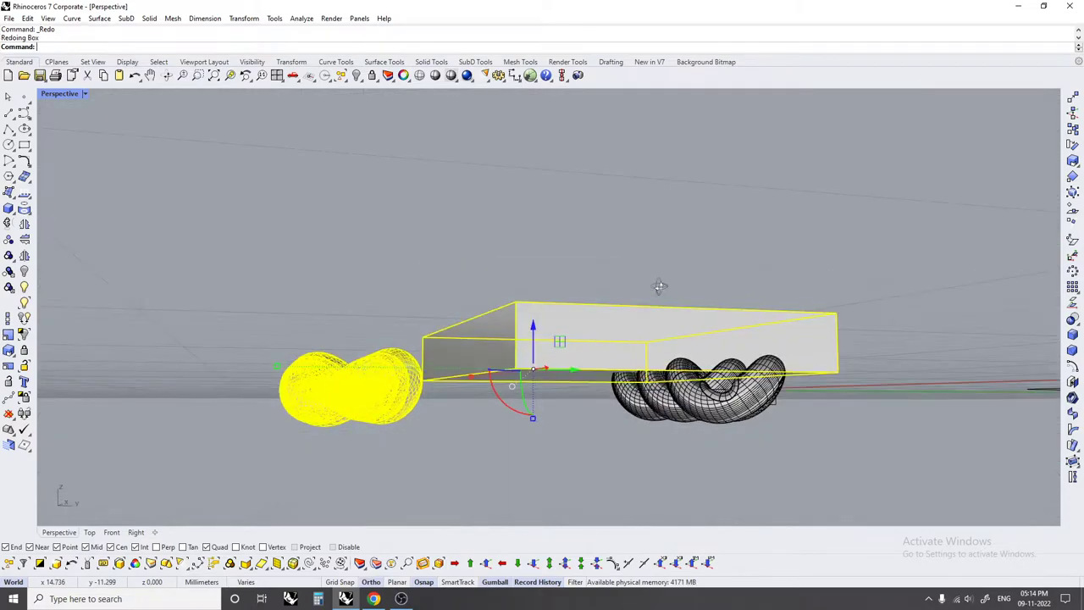
key("ctrl+y")
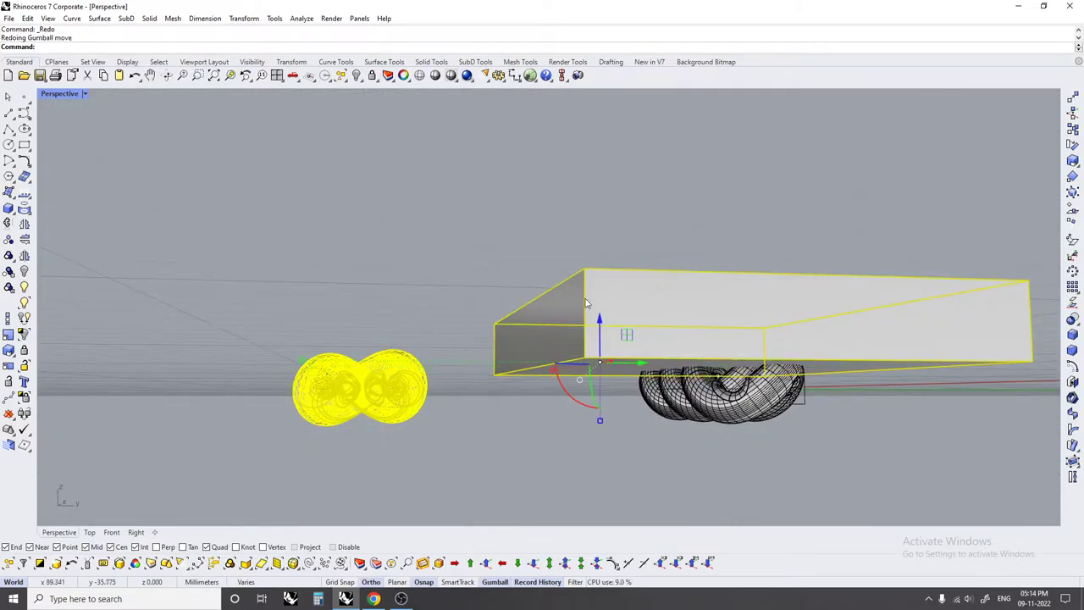
key("Escape")
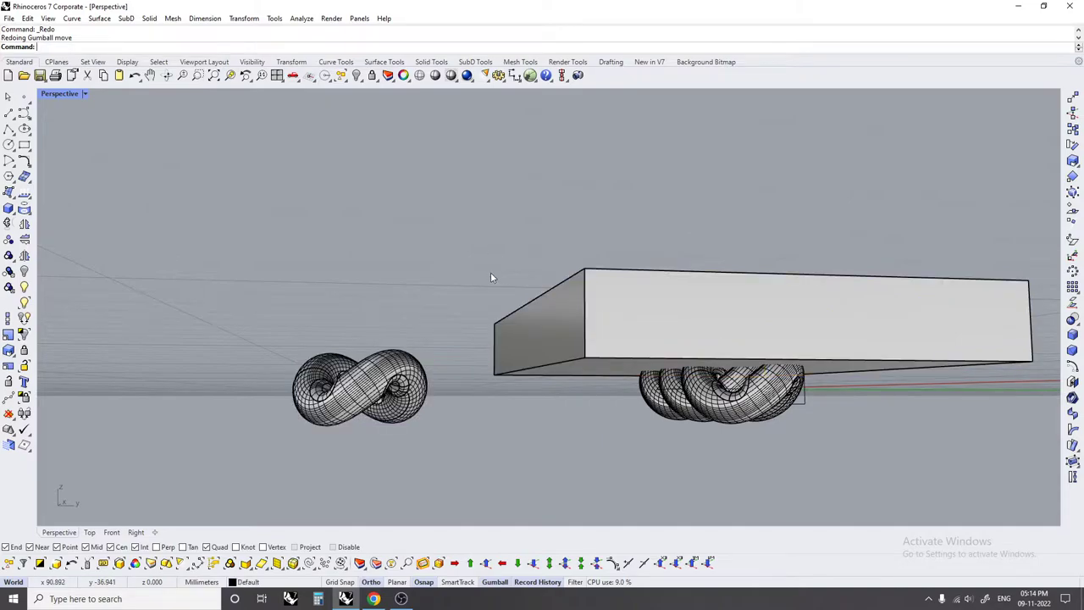
key("ctrl+y")
key("ctrl+y")
- Mirror the box below the chain and subtract both boxes from the links
key("ctrl+y")
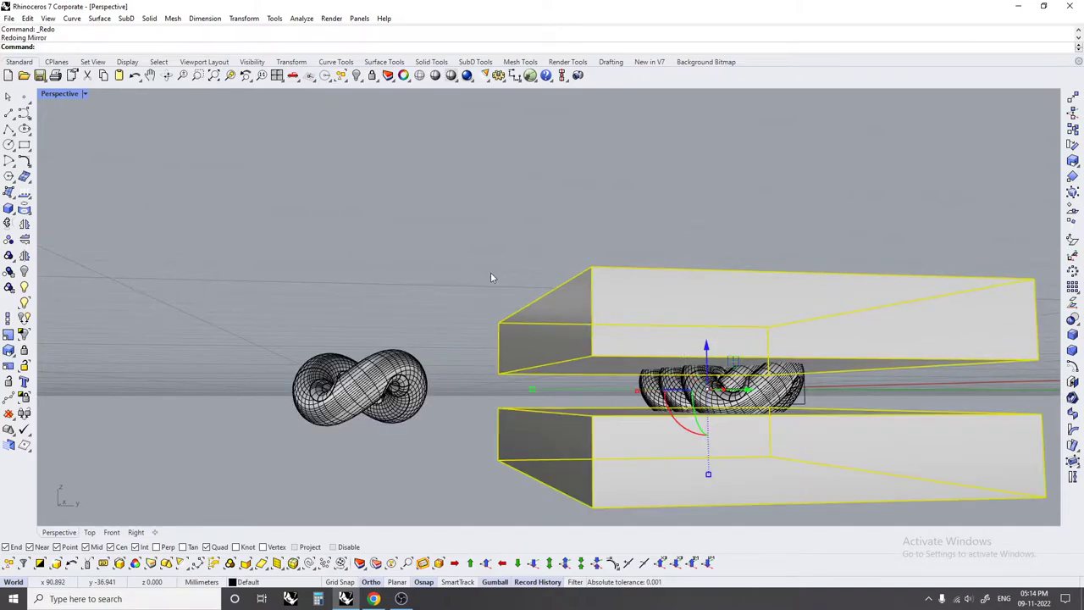
key("ctrl+y")
mouse_move(605, 380)
right_mouse_down()
mouse_move(701, 234)
mouse_move(617, 262)
mouse_move(585, 314)
mouse_move(585, 290)
mouse_move(620, 365)
mouse_move(662, 293)
right_mouse_up()
key("Escape")
key("ctrl+y")
key("Escape")
middle_click(485, 245)
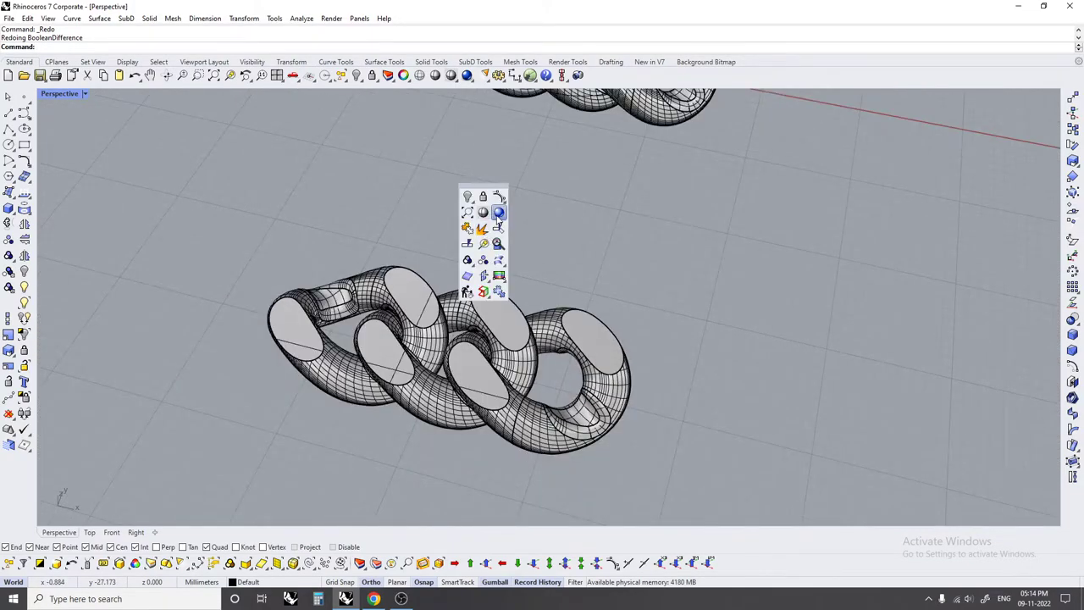
- Preview the chains in Rendered gold, then switch the view back to Wireframe
left_click(498, 213)
mouse_move(673, 370)
right_mouse_down()
mouse_move(685, 278)
mouse_move(666, 99)
mouse_move(643, 310)
mouse_move(559, 398)
right_mouse_up()
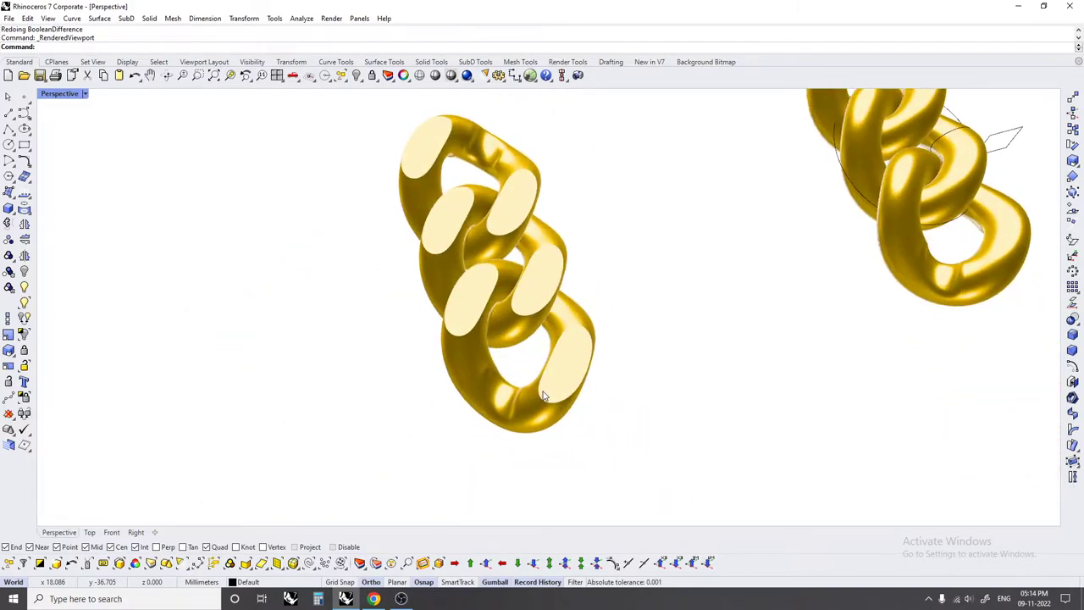
middle_click(641, 249)
left_click(633, 223)
left_click(633, 223)
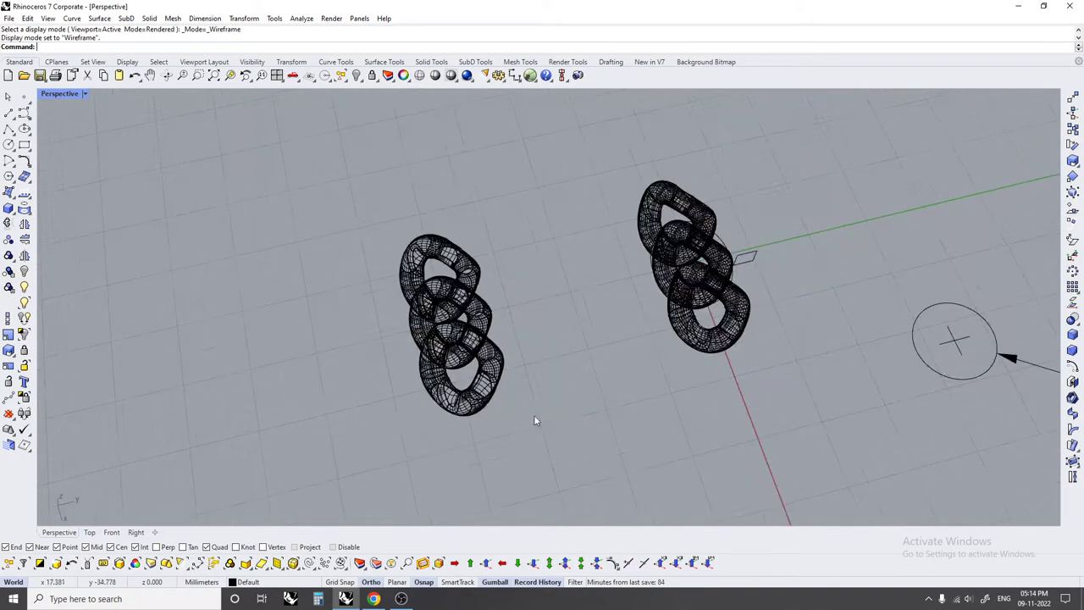
- Redo Gumball-moving the left chain onto the right one
key("ctrl+y")
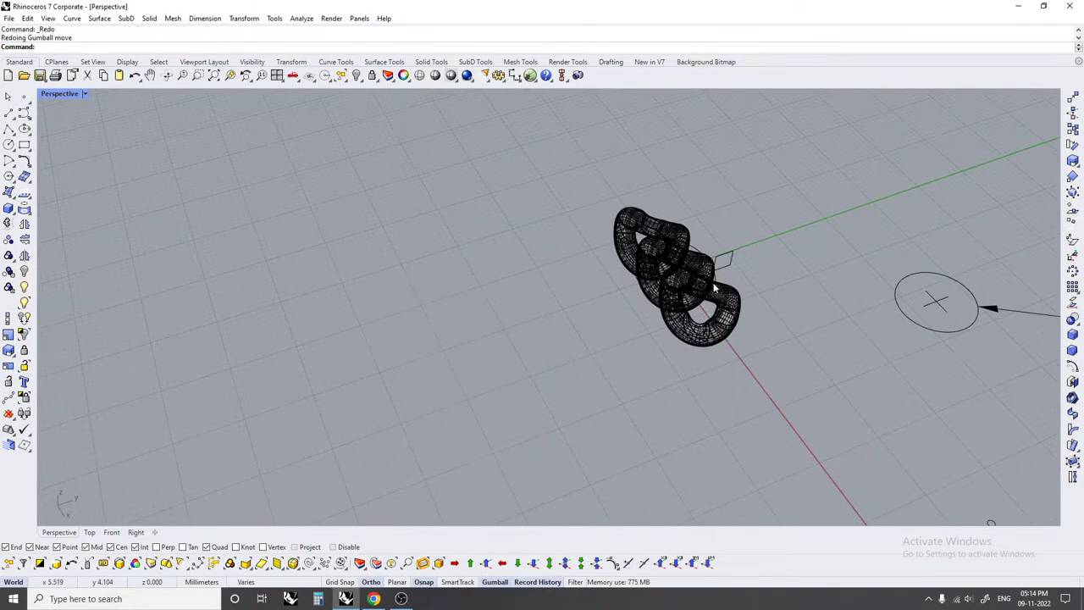
mouse_move(590, 361)
right_mouse_down()
mouse_move(774, 399)
mouse_move(701, 315)
mouse_move(578, 322)
mouse_move(252, 302)
right_mouse_up()
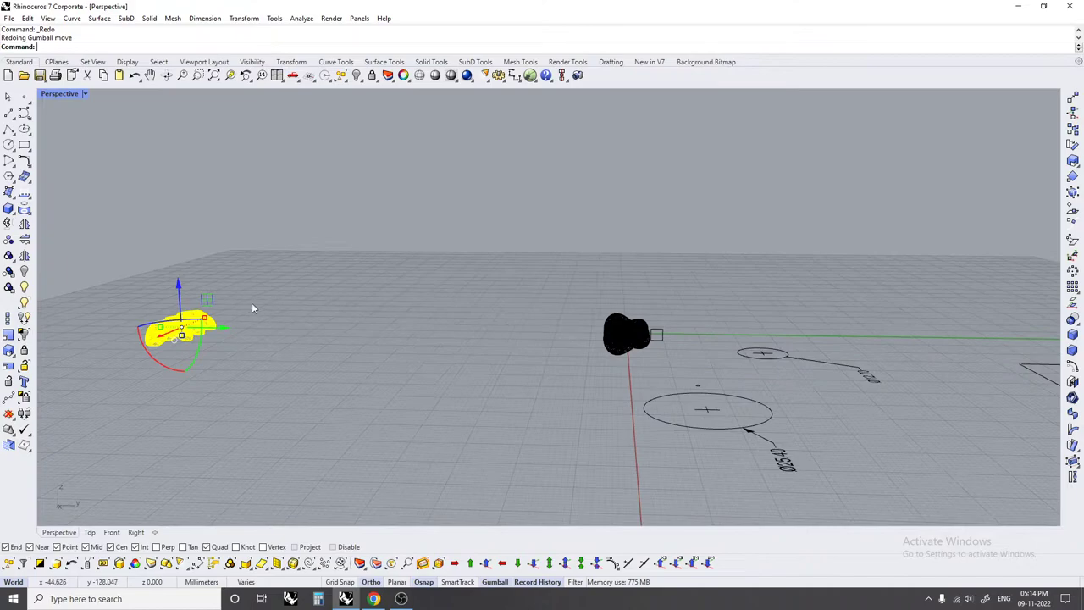
key("ctrl+y")
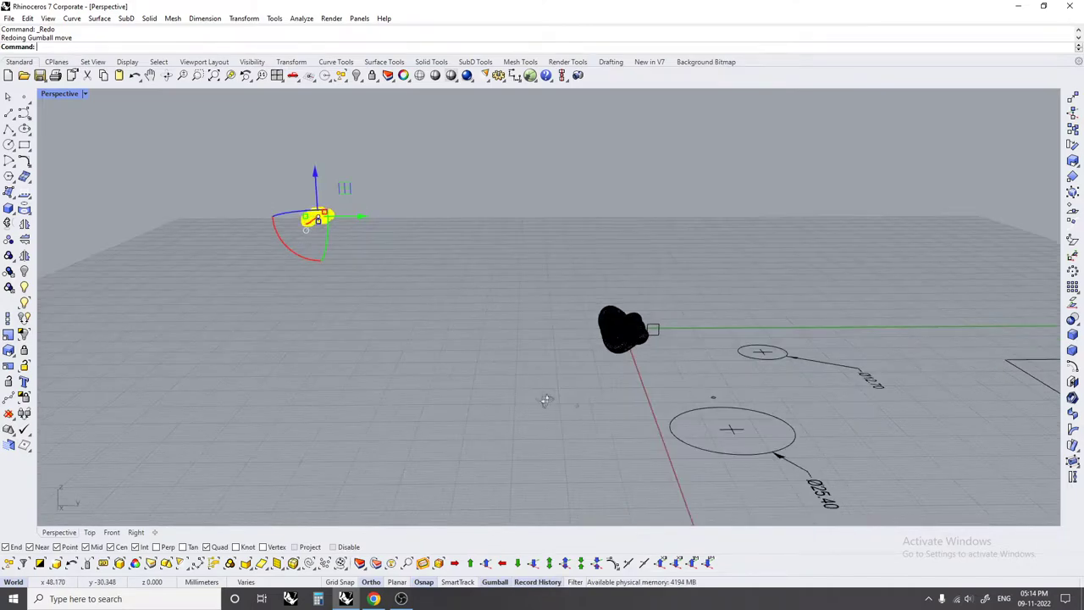
mouse_move(514, 331)
right_mouse_down()
mouse_move(696, 326)
mouse_move(585, 380)
mouse_move(587, 390)
right_mouse_up()
key("Escape")
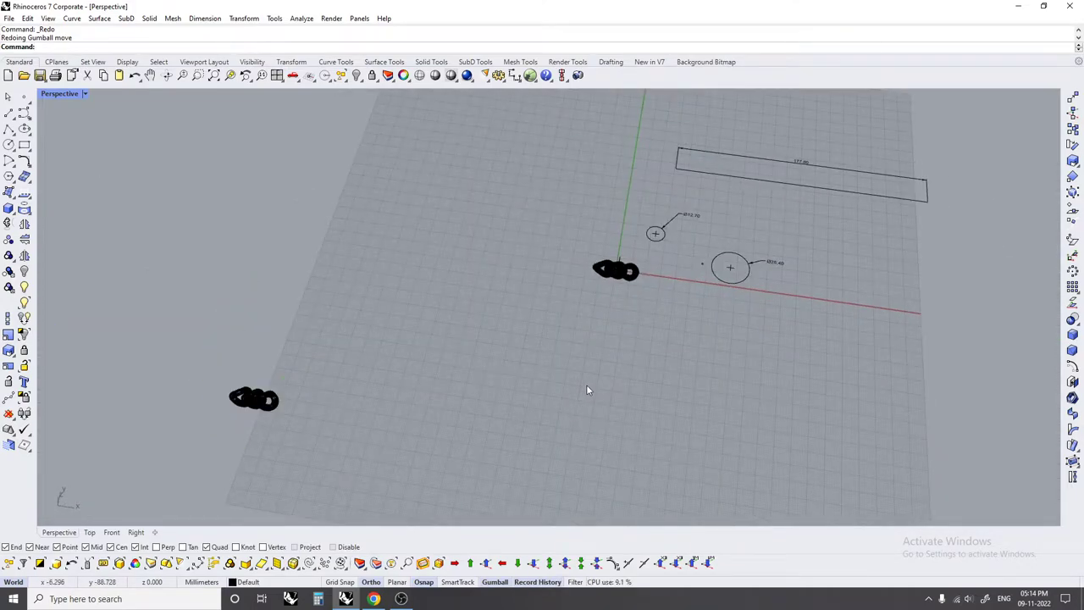
- Hide the guide circles and dimensions, and redo the rectangle crossing the chains
key("ctrl+y")
mouse_move(691, 270)
right_mouse_down()
mouse_move(641, 276)
mouse_move(641, 291)
right_mouse_up()
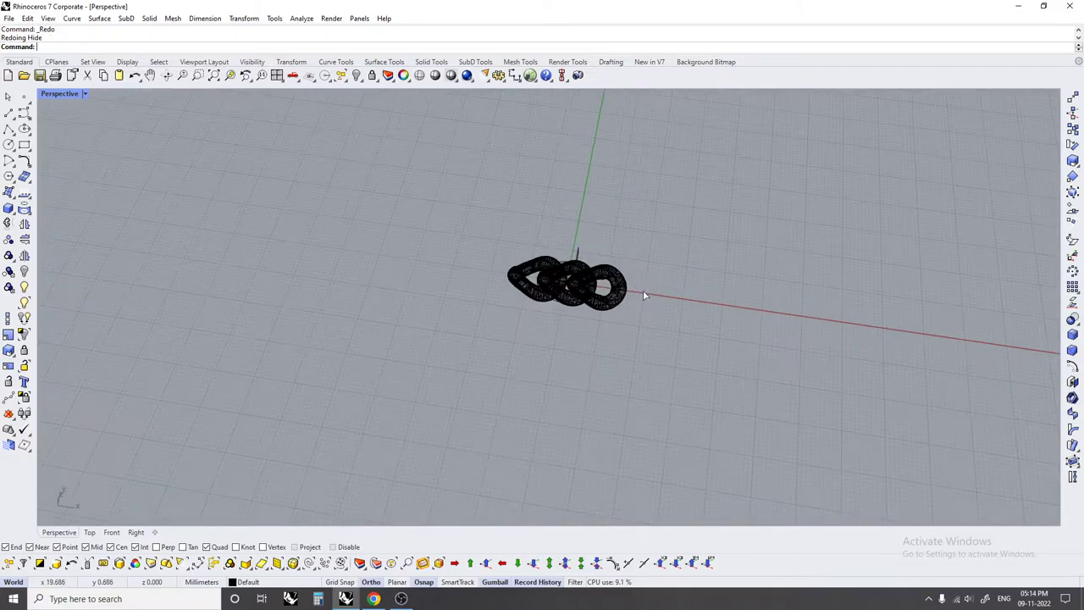
key("ctrl+y")
mouse_move(704, 339)
right_mouse_down()
mouse_move(595, 310)
mouse_move(515, 342)
mouse_move(527, 333)
right_mouse_up()
scroll(595, 310, "up", 5)
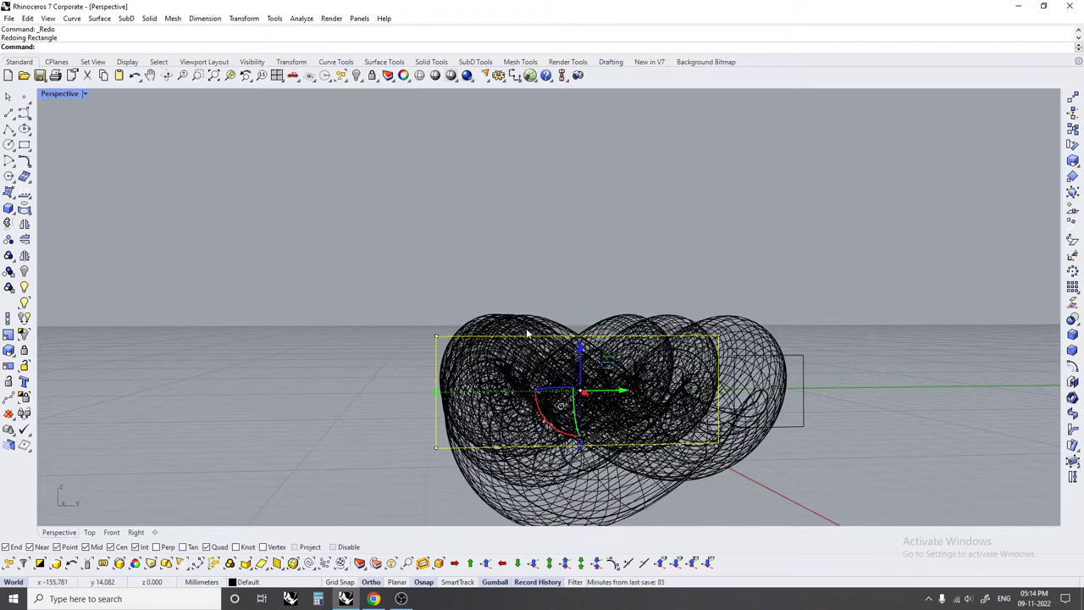
- Redo the mirrored circles and turn them into a rounded slot outline
key("ctrl+y")
key("ctrl+y")
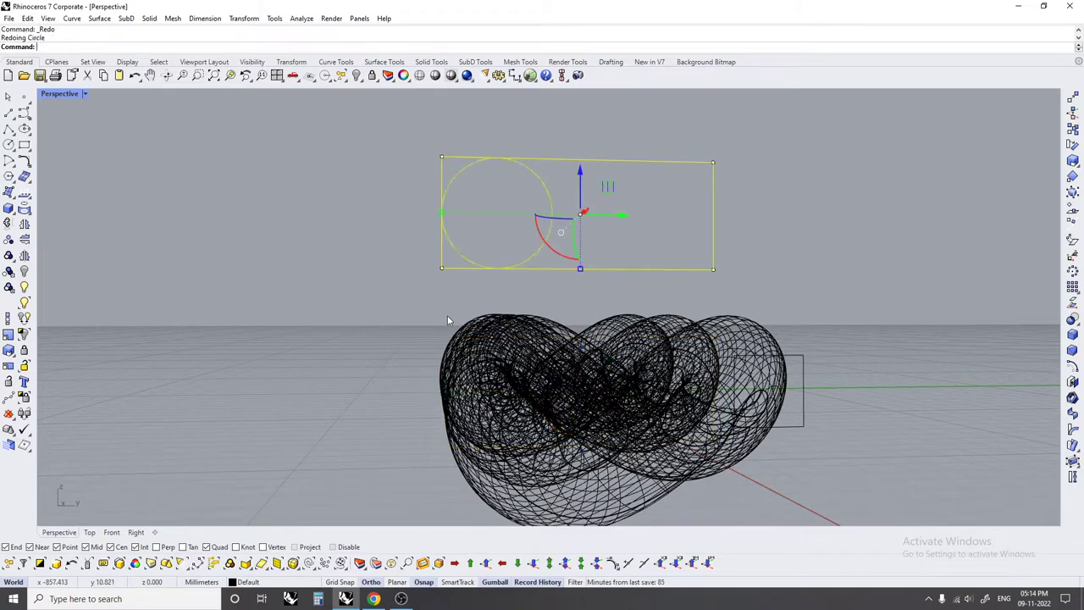
key("ctrl+y")
key("ctrl+y")
key("ctrl+y")
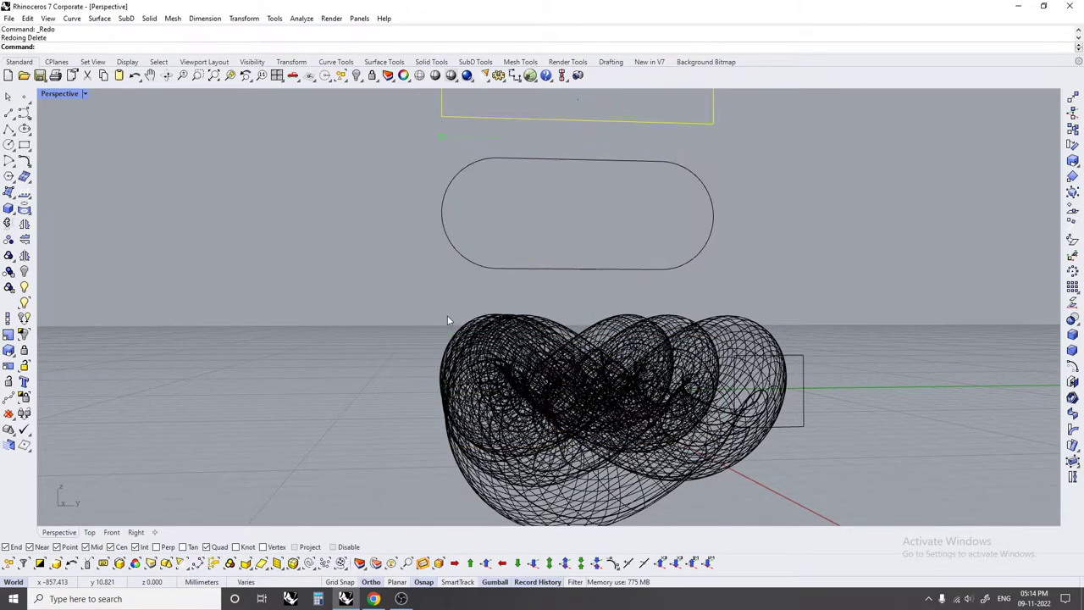
scroll(425, 359, "down", 2)
scroll(425, 359, "down", 1)
- Redo repositioning the upper profile above the knot link
key("ctrl+y")
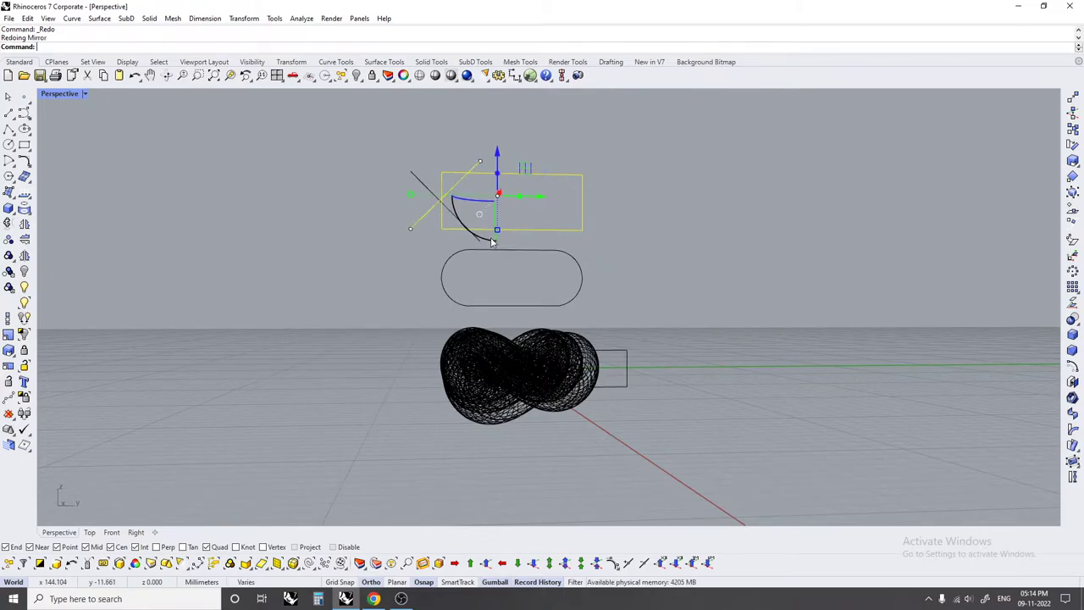
key("ctrl+y")
key("ctrl+y")
key("ctrl+y")
key("ctrl+y")
key("ctrl+y")
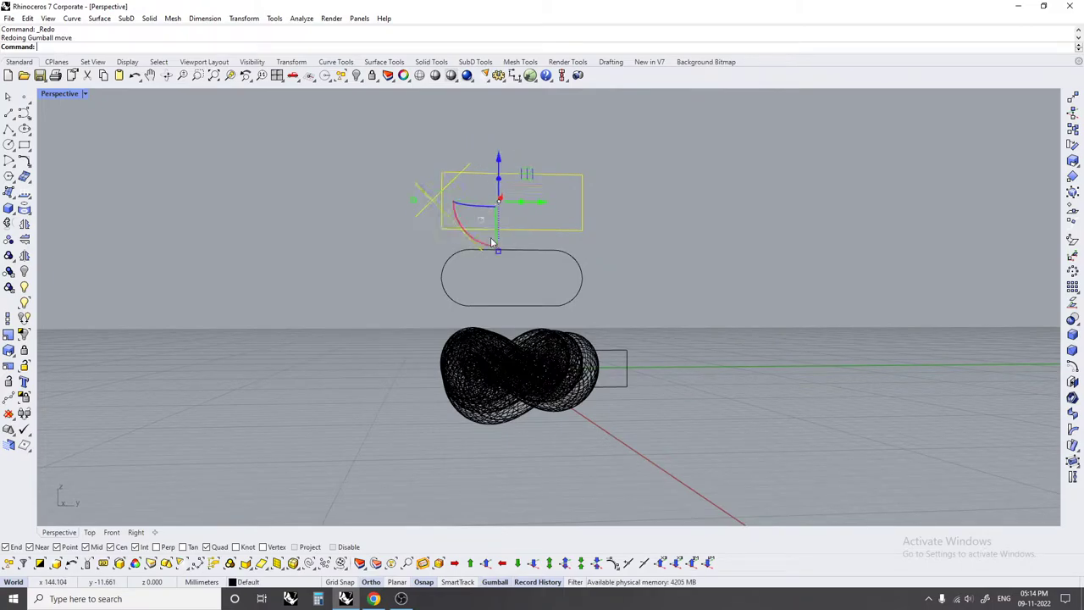
key("ctrl+y")
key("ctrl+y")
mouse_move(492, 243)
right_mouse_down()
mouse_move(593, 247)
mouse_move(595, 258)
right_mouse_up()
- Redo offsetting both profile outlines and show the knot link in Shaded mode
key("ctrl+y")
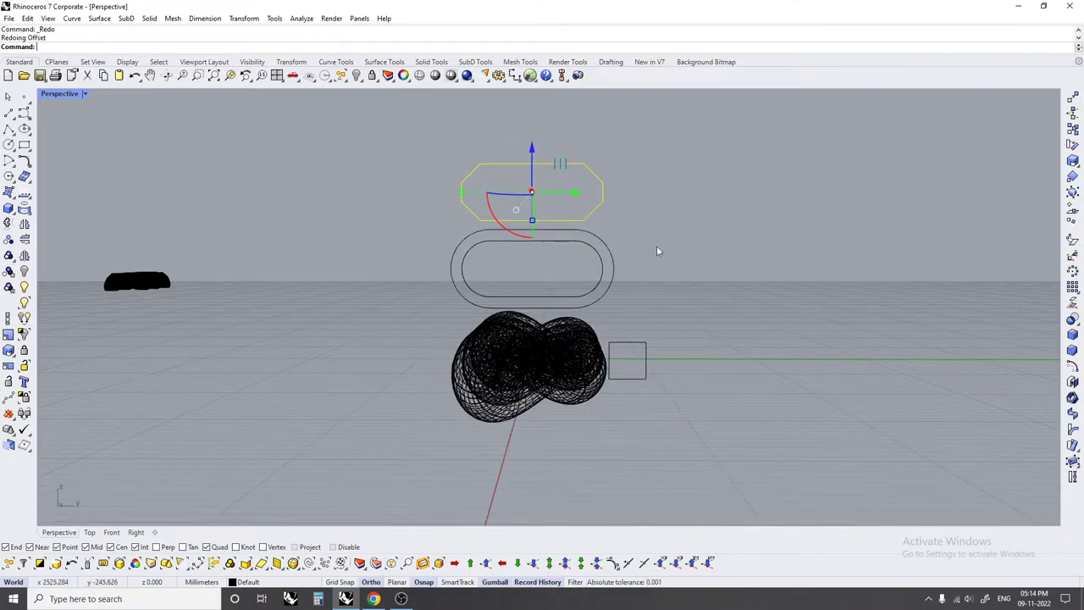
key("ctrl+y")
key("ctrl+y")
right_click_drag(676, 248, 675, 275)
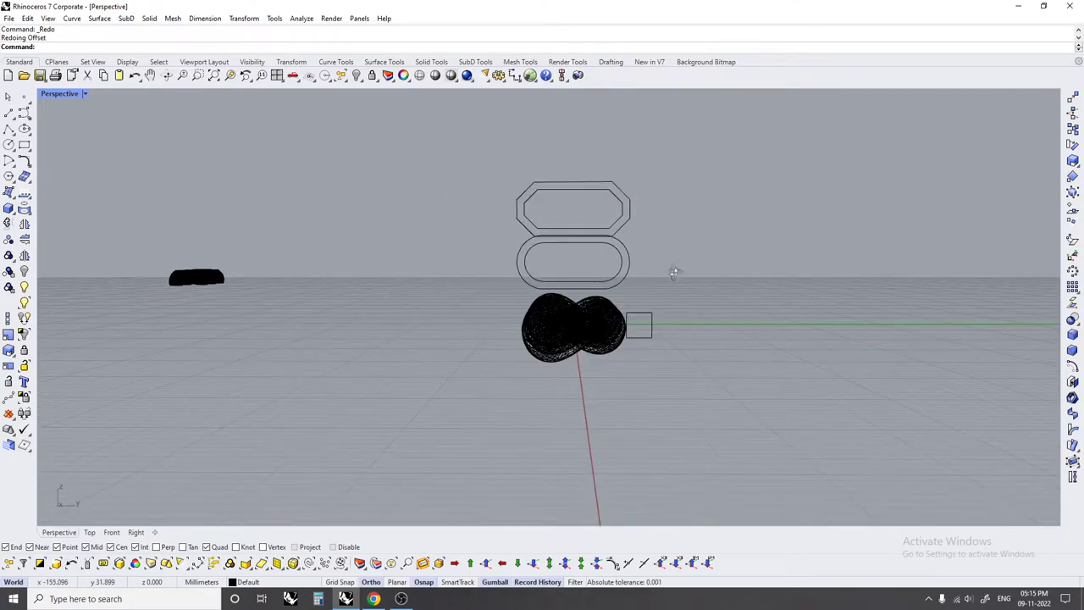
middle_click(673, 271)
left_click(671, 236)
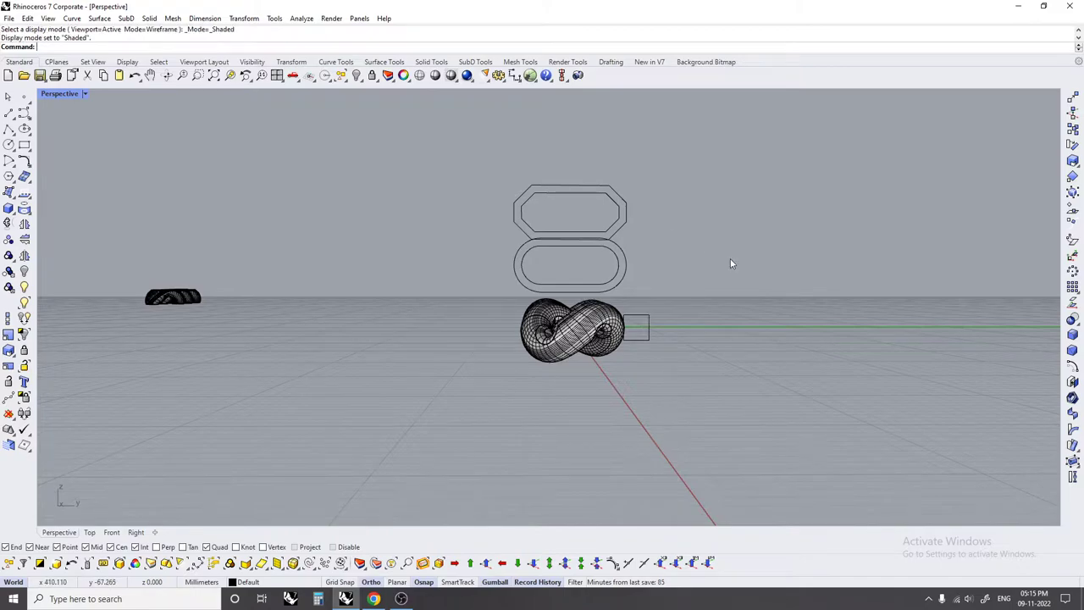
- Redo moving the profile, extruding the slot into a hollow tube and copying it
key("ctrl+y")
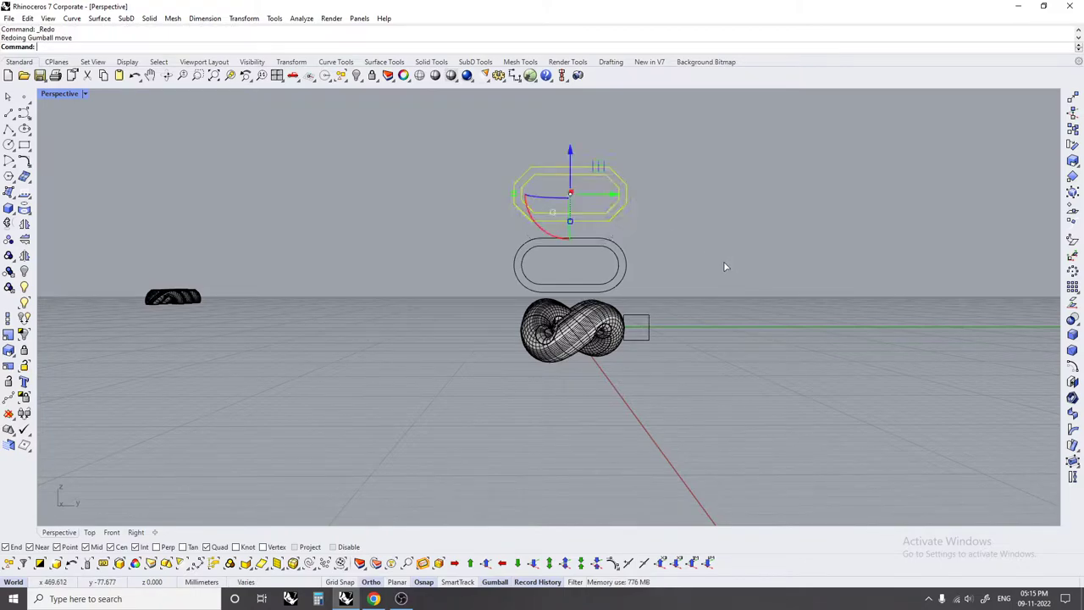
key("ctrl+y")
key("ctrl+y")
mouse_move(724, 267)
right_mouse_down()
mouse_move(695, 272)
mouse_move(667, 298)
right_mouse_up()
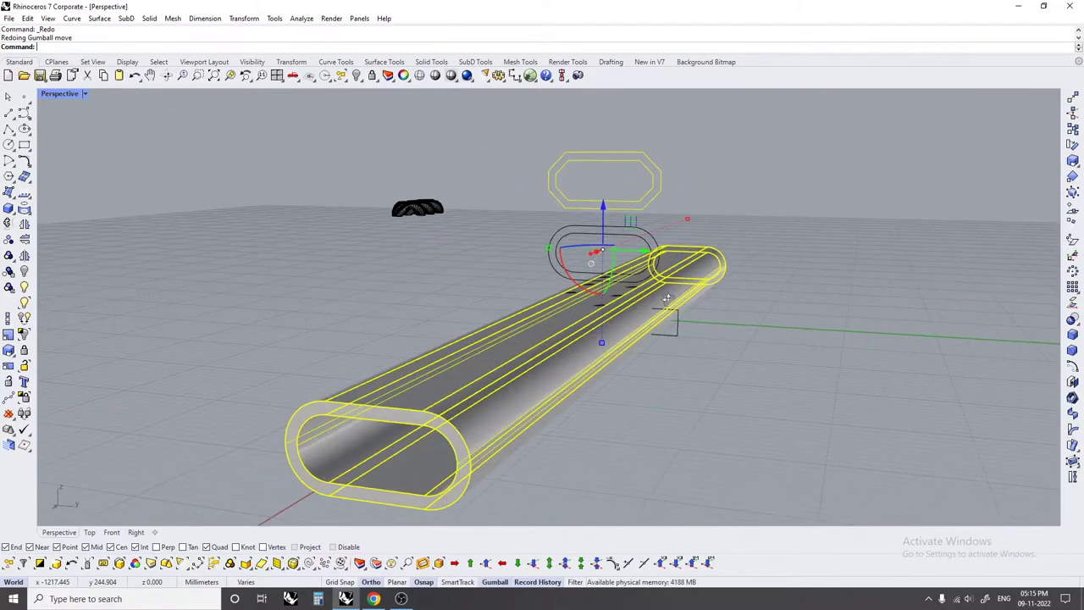
key("ctrl+y")
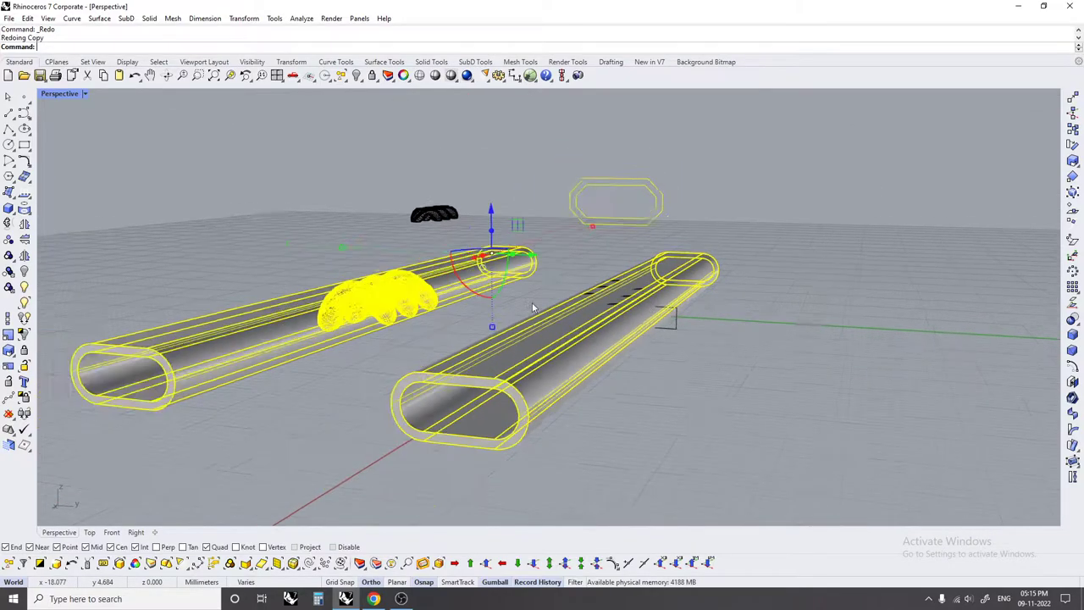
mouse_move(668, 303)
right_mouse_down()
mouse_move(369, 278)
mouse_move(504, 290)
mouse_move(476, 302)
right_mouse_up()
left_click(370, 277)
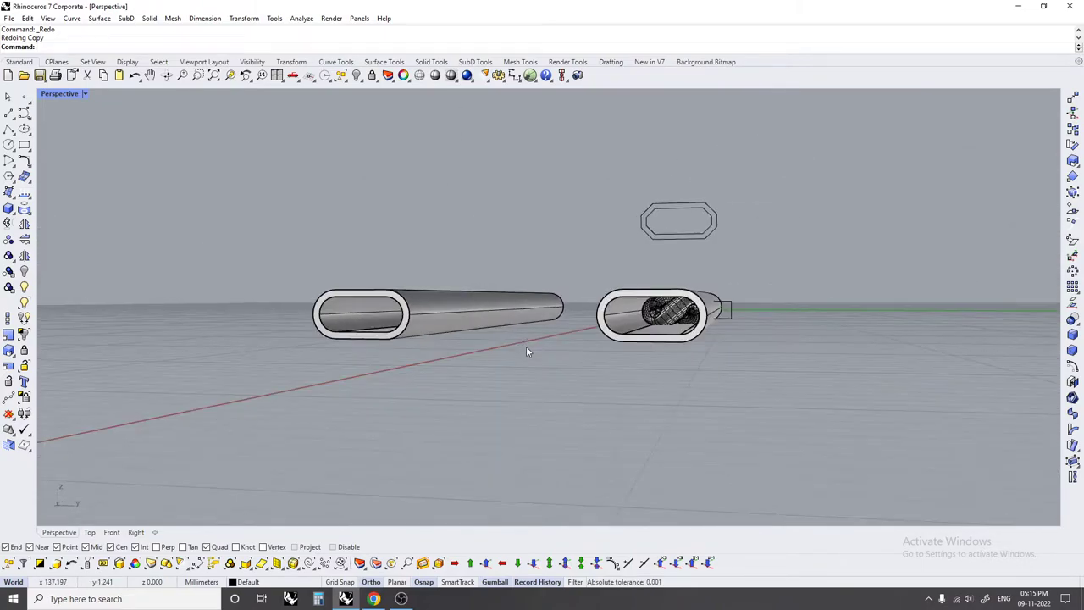
- Redo moving the knot link and extruding the octagon into a hollow frame around it
key("ctrl+y")
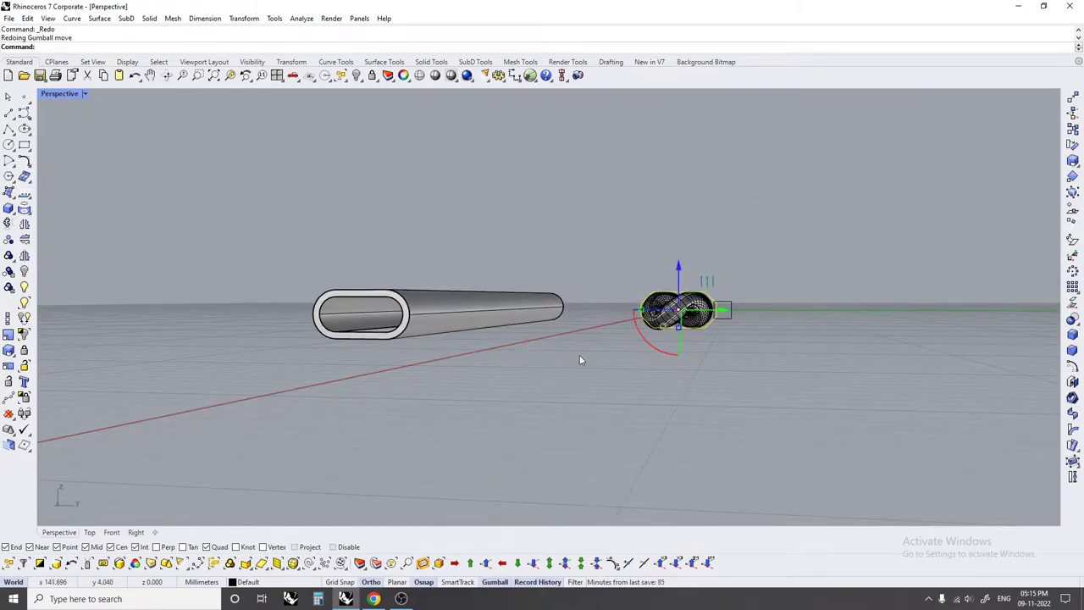
scroll(710, 308, "up", 5)
key("ctrl+y")
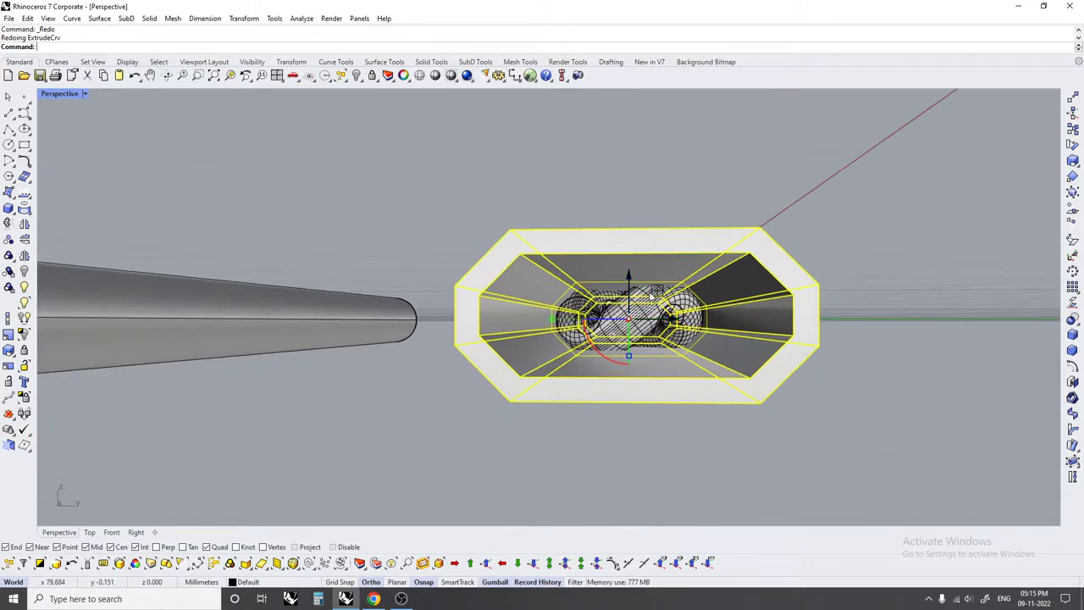
- Redo scaling the octagonal tube and subtracting it from the chain links
key("ctrl+y")
scroll(600, 251, "down", 5)
right_click_drag(600, 252, 615, 273)
type("y")
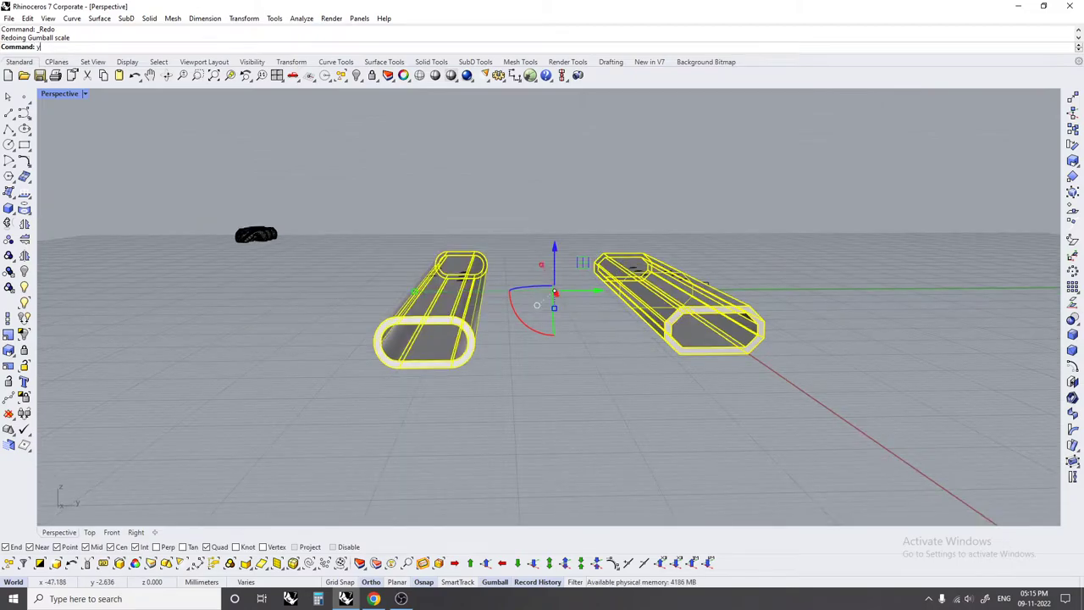
key("ctrl+y")
key("ctrl+y")
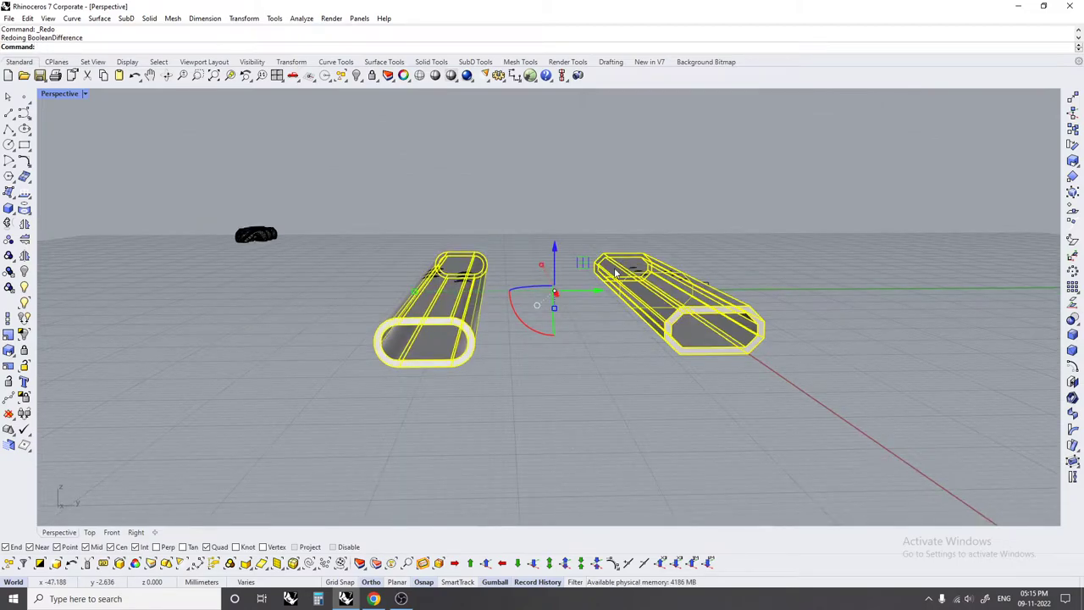
key("Escape")
- Redo deleting the leftover cutter pieces, viewed from a close angled view of the chain
scroll(448, 291, "up", 5)
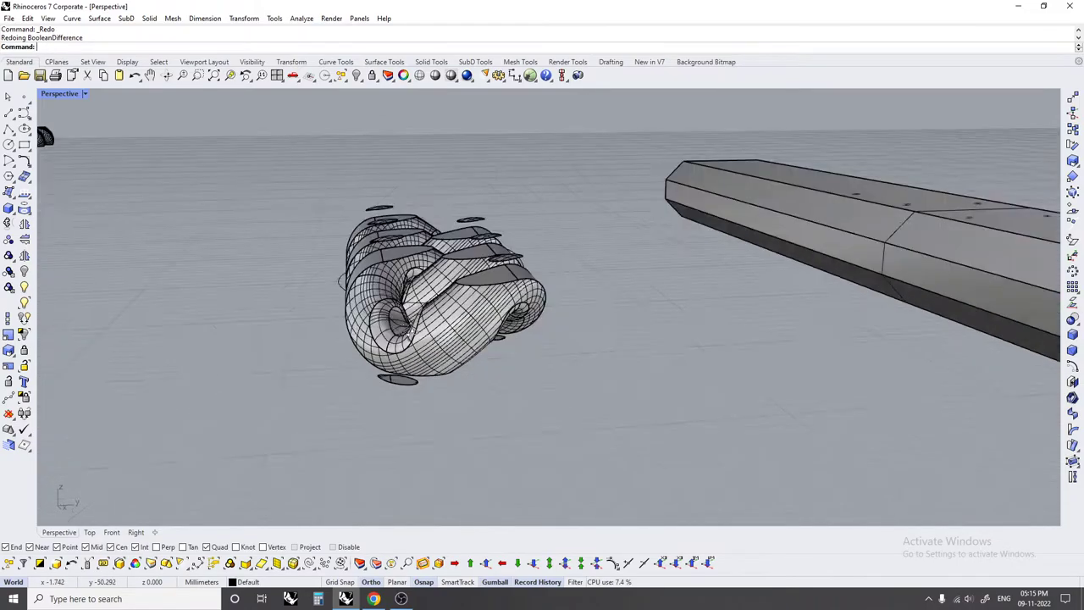
mouse_move(448, 291)
right_mouse_down()
mouse_move(347, 354)
mouse_move(273, 279)
right_mouse_up()
scroll(347, 354, "up", 3)
scroll(309, 322, "down", 3)
mouse_move(309, 322)
right_mouse_down()
mouse_move(293, 331)
mouse_move(445, 272)
right_mouse_up()
key("ctrl+y")
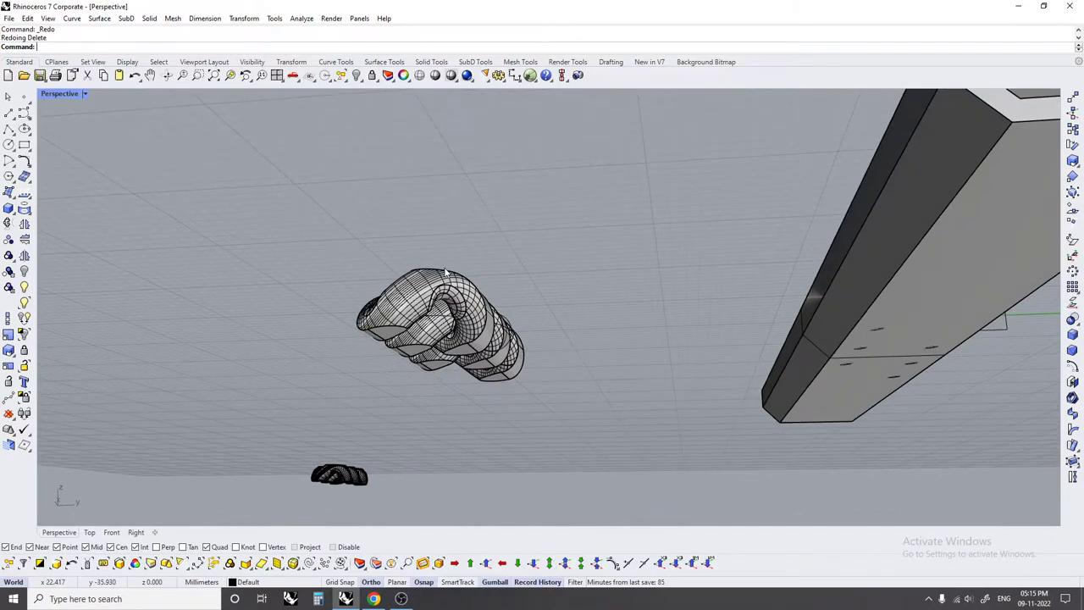
- Switch the Perspective viewport to Rendered display to show the gold chain
mouse_move(515, 316)
right_mouse_down()
mouse_move(676, 318)
mouse_move(635, 307)
right_mouse_up()
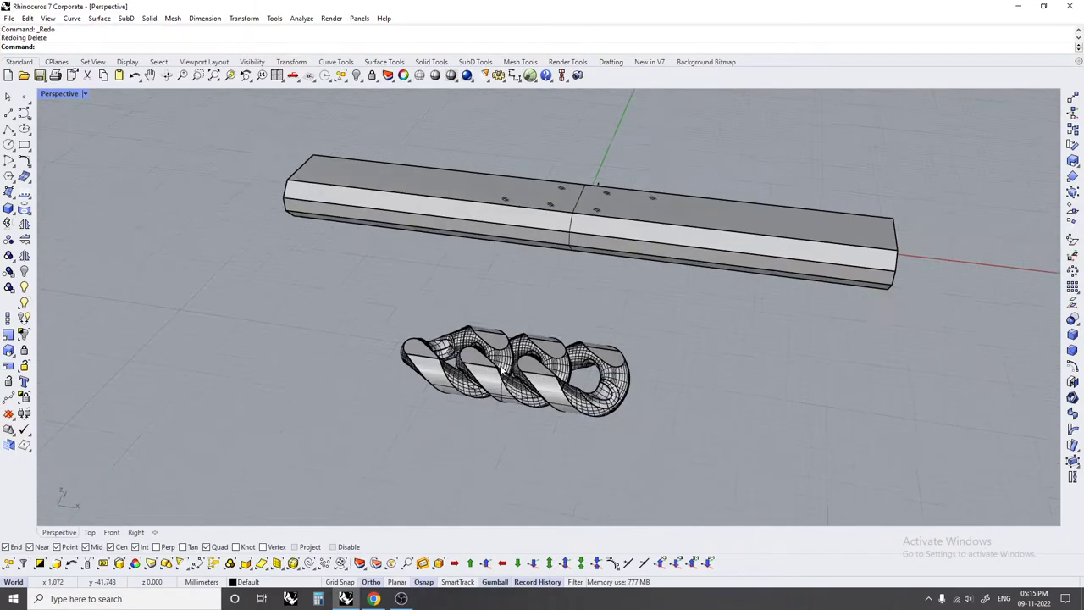
middle_click(635, 306)
left_click(635, 306)
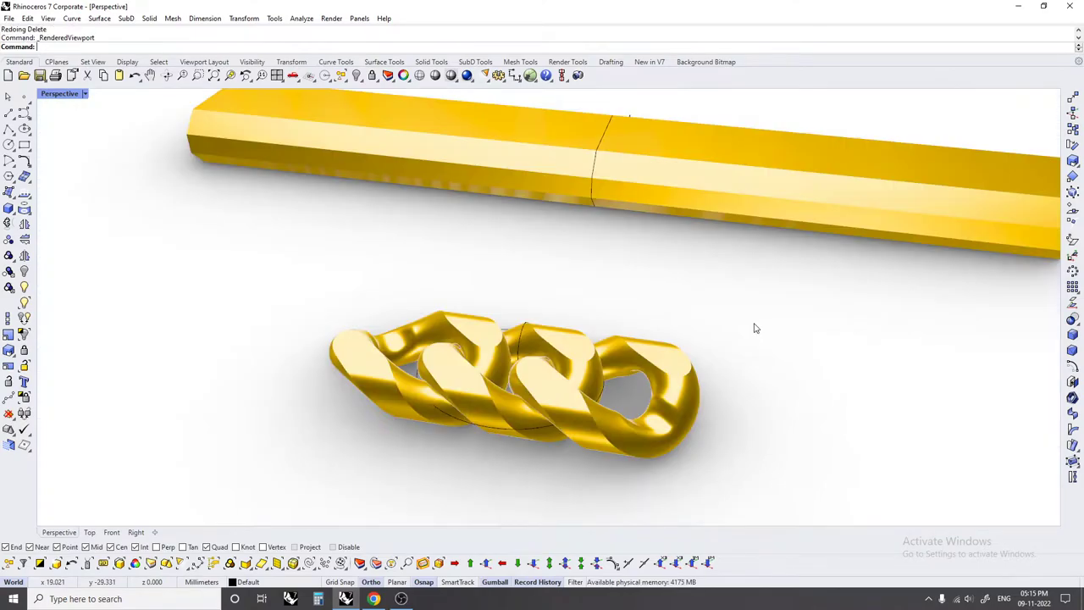
mouse_move(747, 338)
right_mouse_down()
mouse_move(642, 119)
mouse_move(626, 293)
mouse_move(598, 365)
mouse_move(494, 363)
mouse_move(475, 348)
mouse_move(622, 327)
mouse_move(703, 291)
mouse_move(668, 293)
right_mouse_up()
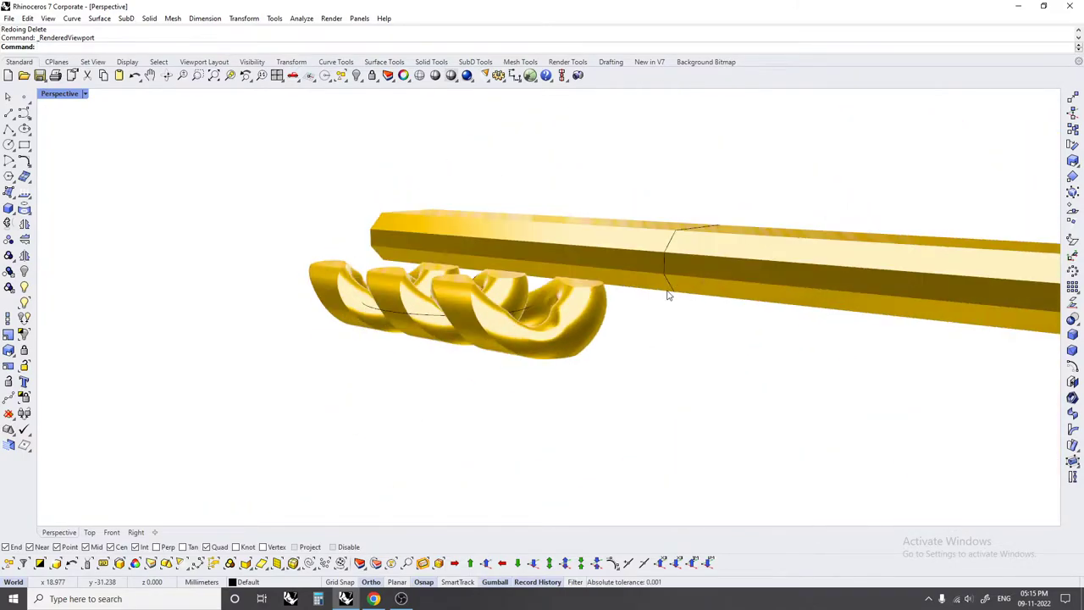
mouse_move(860, 284)
right_mouse_down()
mouse_move(720, 271)
mouse_move(736, 252)
mouse_move(740, 265)
right_mouse_up()
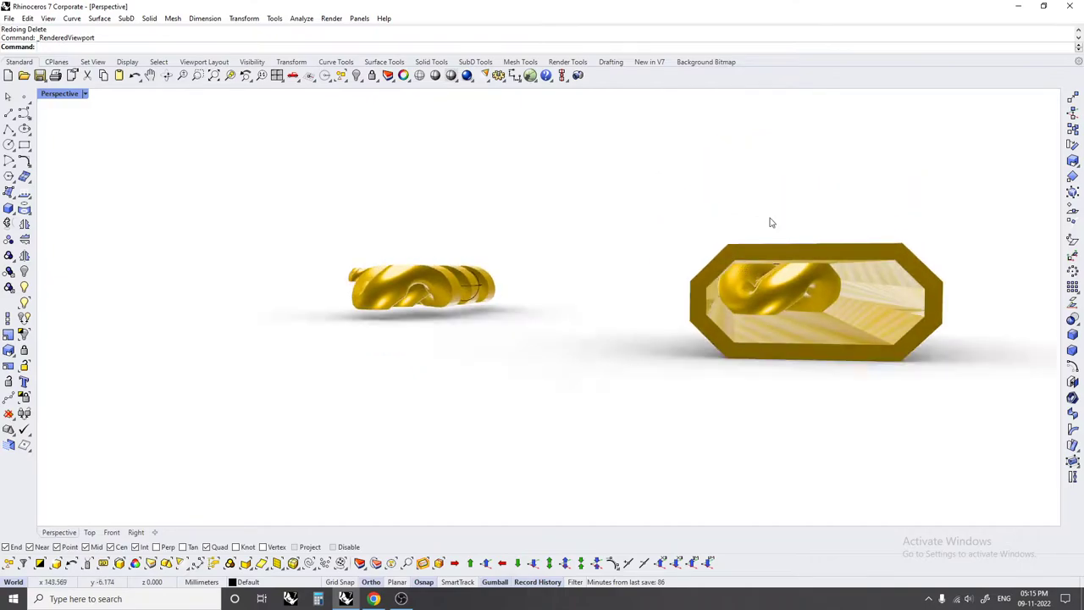
- Redo scaling the octagonal frame, cutting it from the links, and moving the chain piece into place
key("ctrl+y")
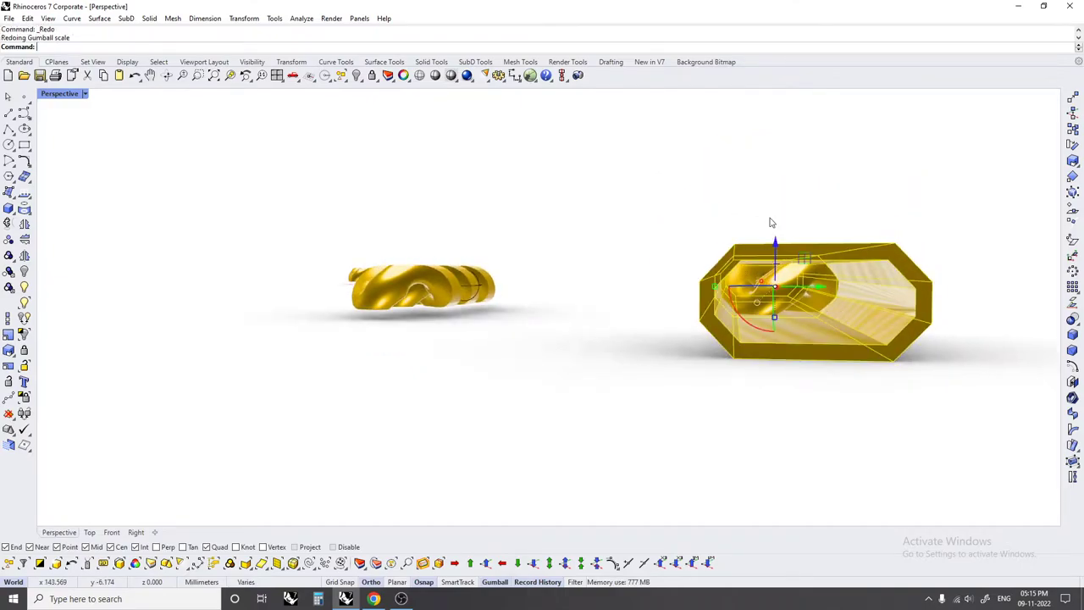
key("ctrl+y")
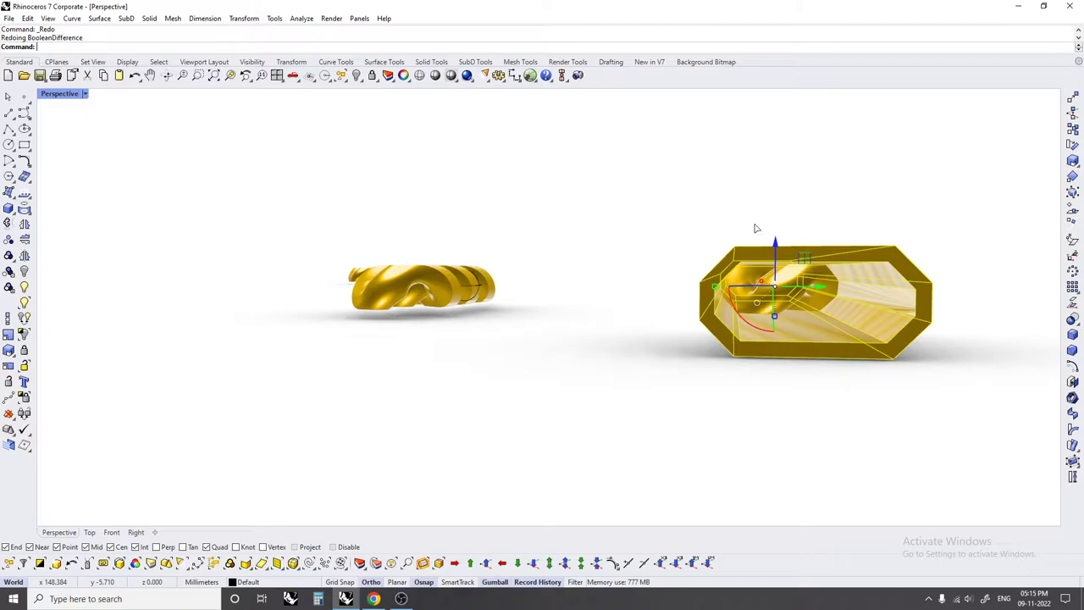
mouse_move(750, 243)
right_mouse_down()
mouse_move(826, 326)
mouse_move(854, 329)
right_mouse_up()
key("ctrl+y")
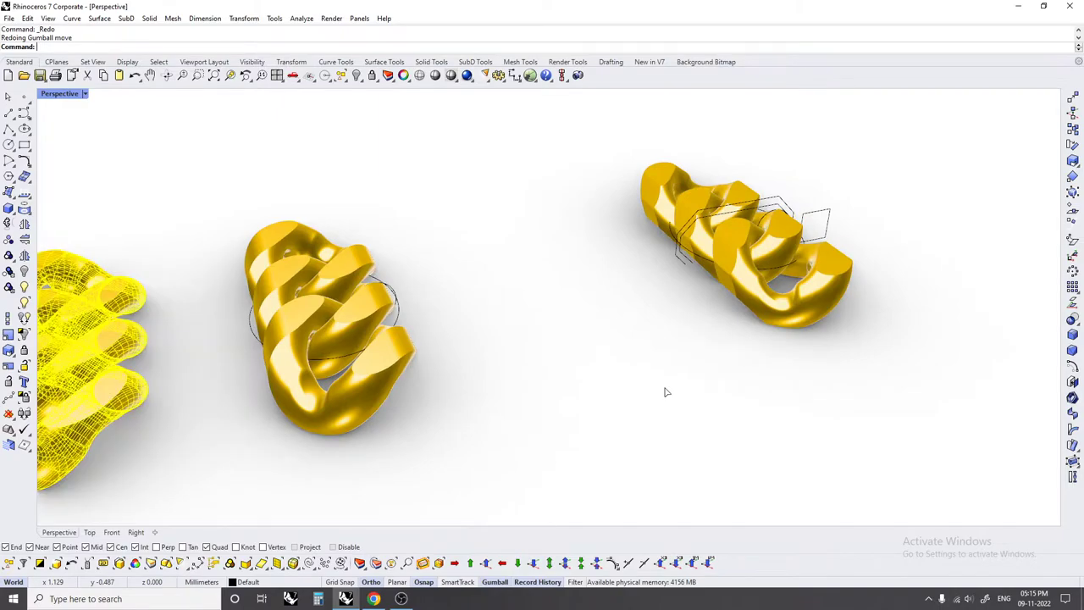
- Redo hiding the construction curves and the top chain's extra links, then redo the link's guide circle
mouse_move(688, 417)
right_mouse_down()
mouse_move(615, 416)
mouse_move(663, 421)
right_mouse_up()
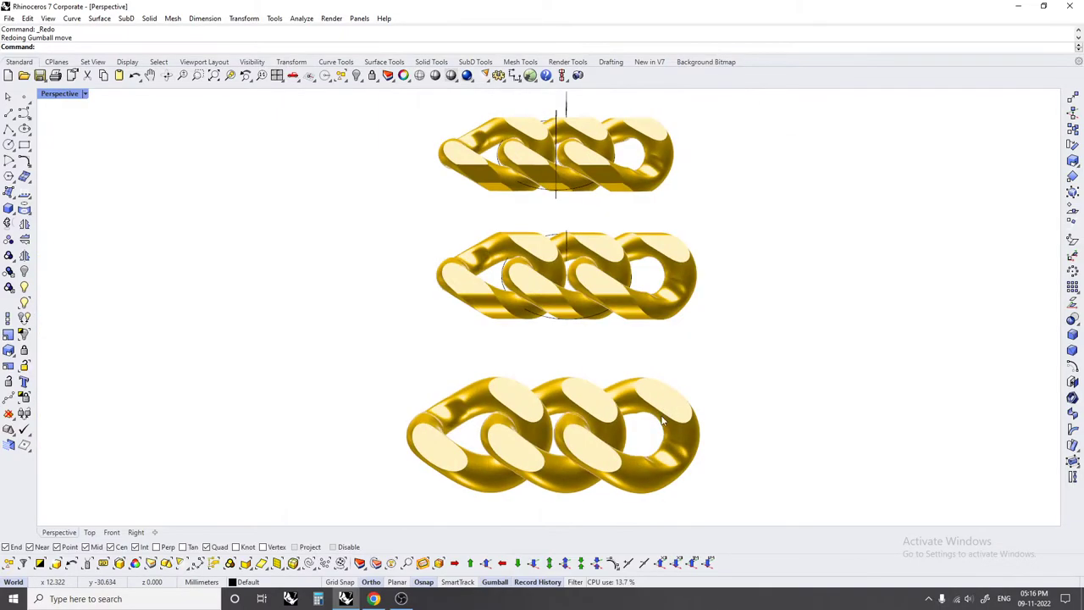
right_click_drag(642, 329, 575, 333)
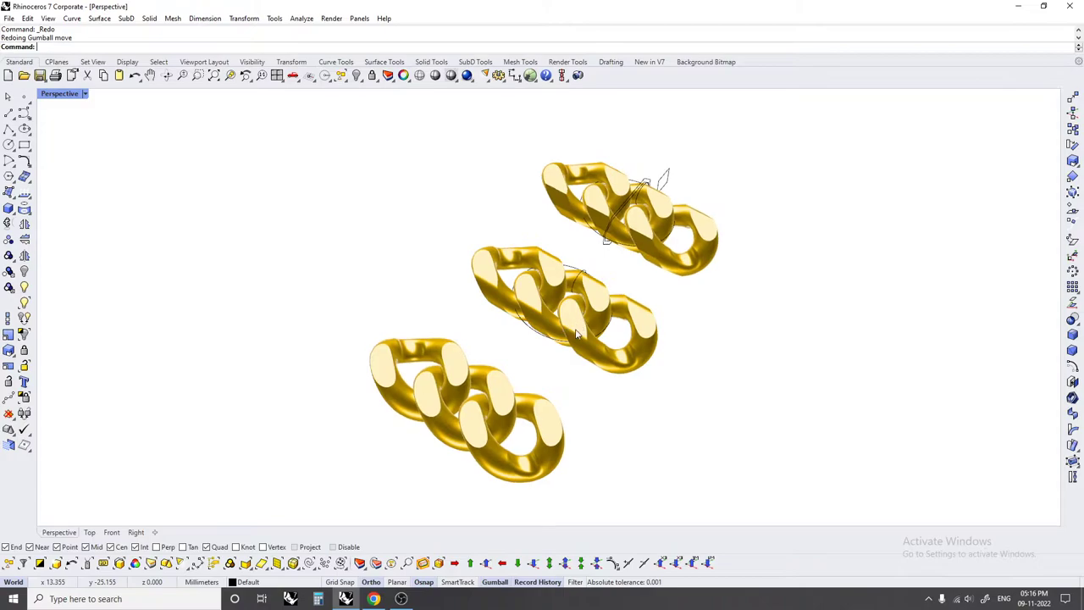
key("ctrl+y")
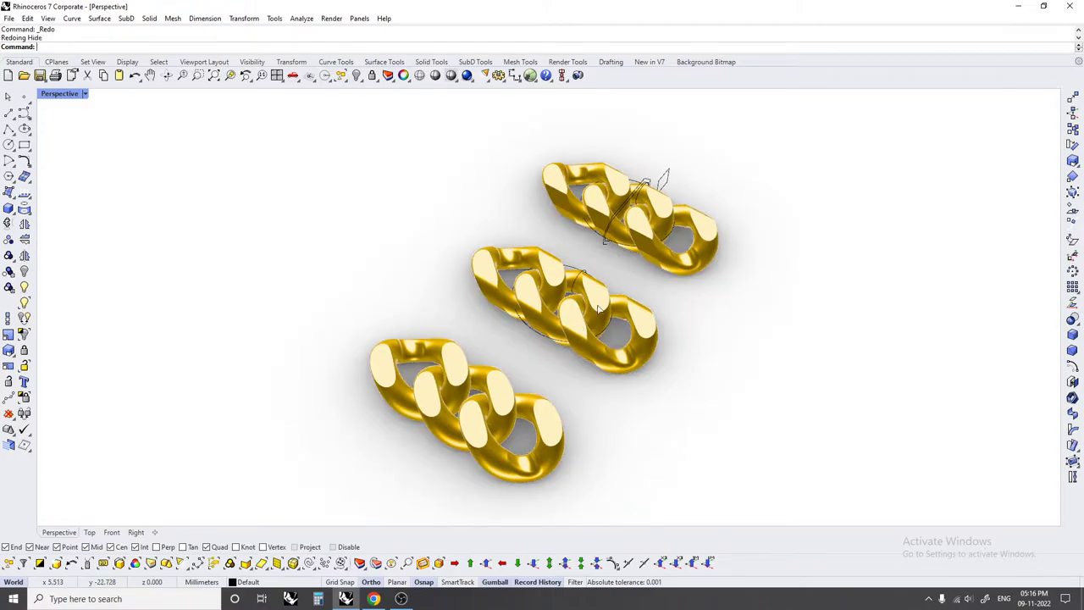
key("ctrl+y")
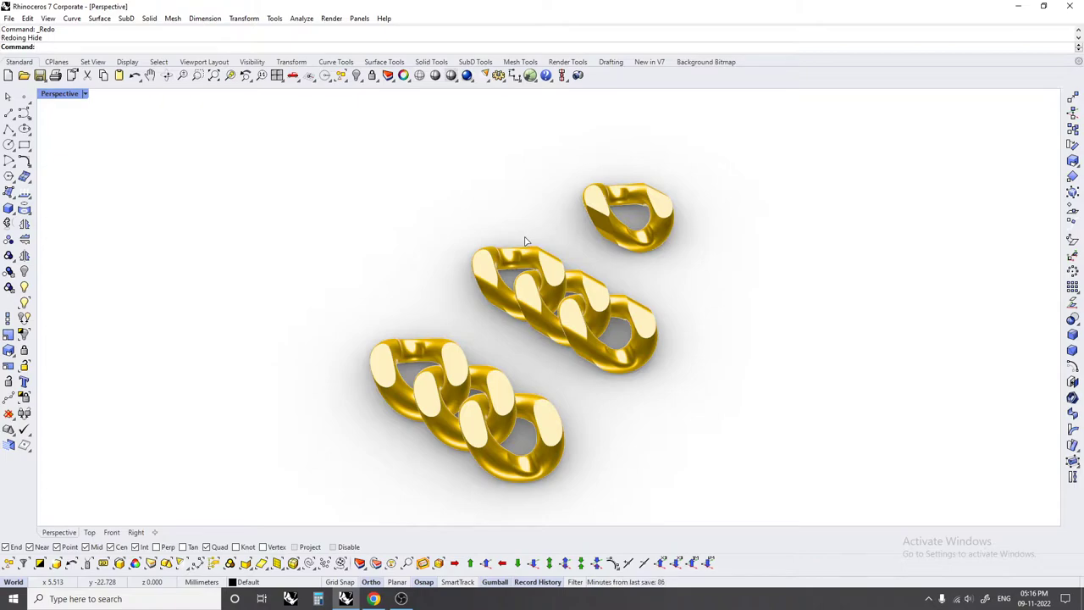
key("ctrl+y")
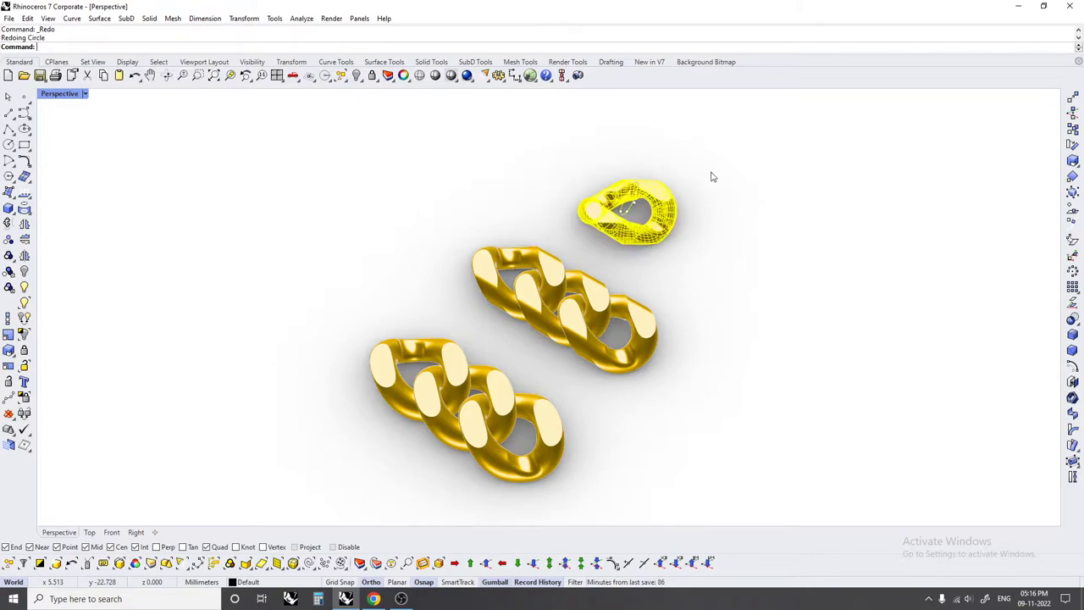
- Clear the selection and zoom in on the single link beside the chains
right_click_drag(576, 167, 630, 190)
key("Escape")
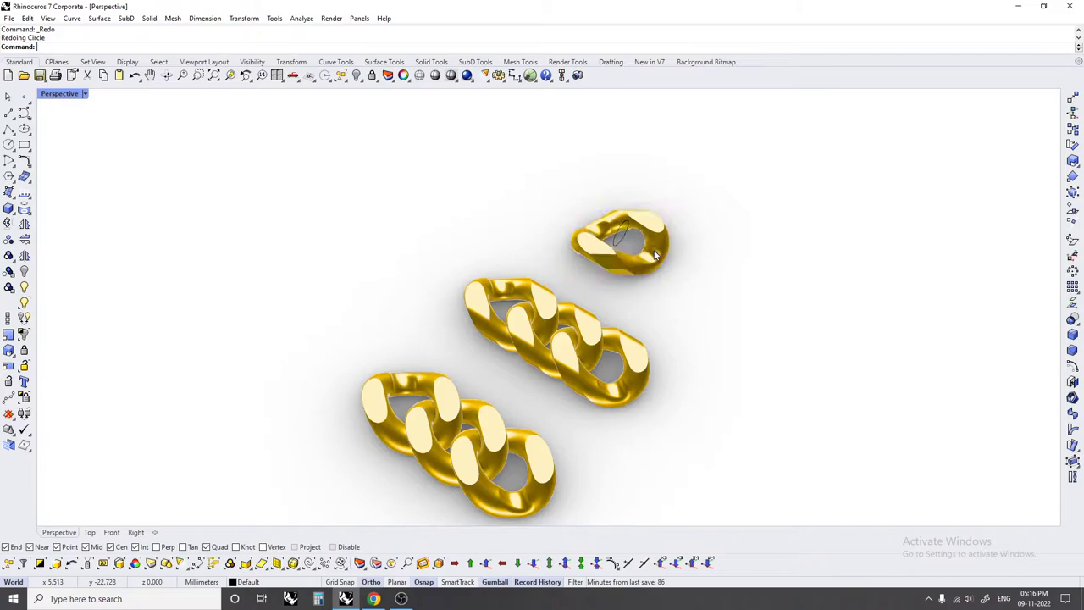
scroll(653, 295, "up", 2)
scroll(630, 285, "up", 2)
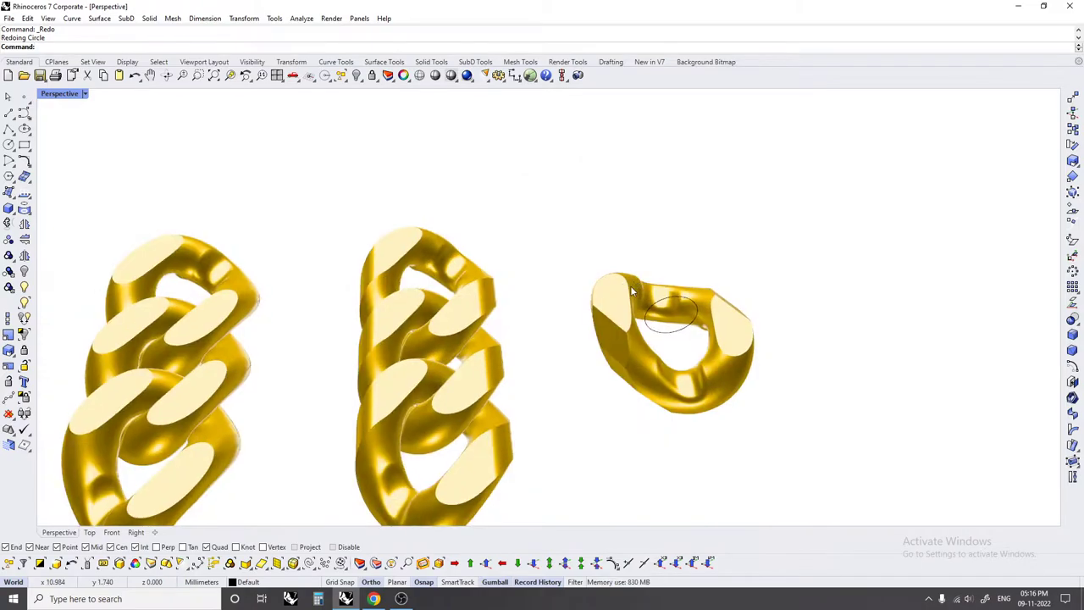
scroll(675, 277, "up", 1)
middle_click(675, 277)
scroll(823, 290, "up", 1)
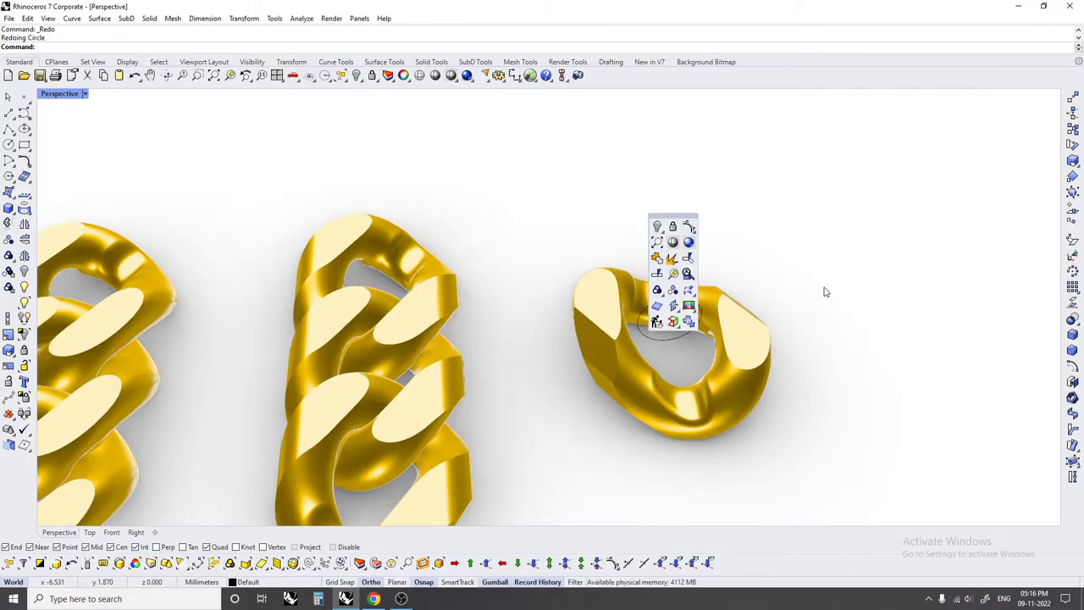
left_click(843, 247)
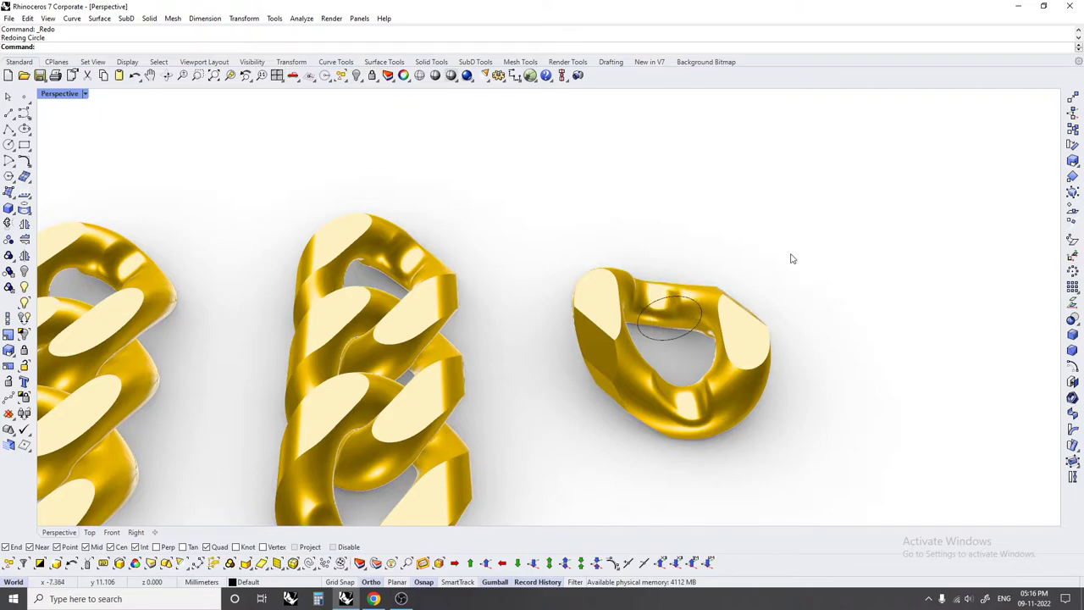
- Redo moving and scaling the circle, extruding, rotating and mirroring cylinders, deleting them, and rotating the link
key("ctrl+y")
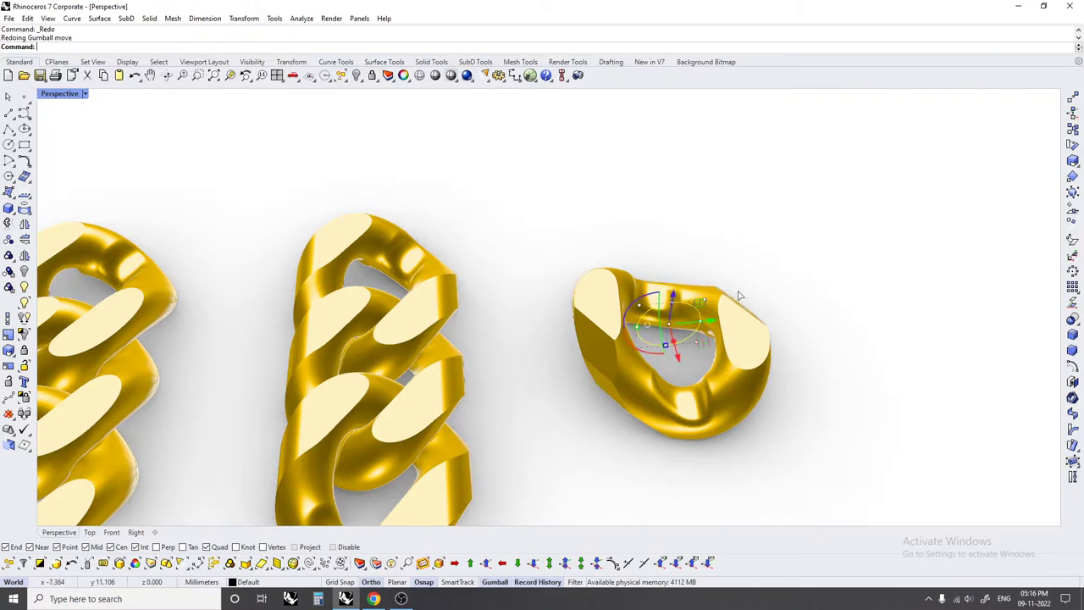
key("ctrl+y")
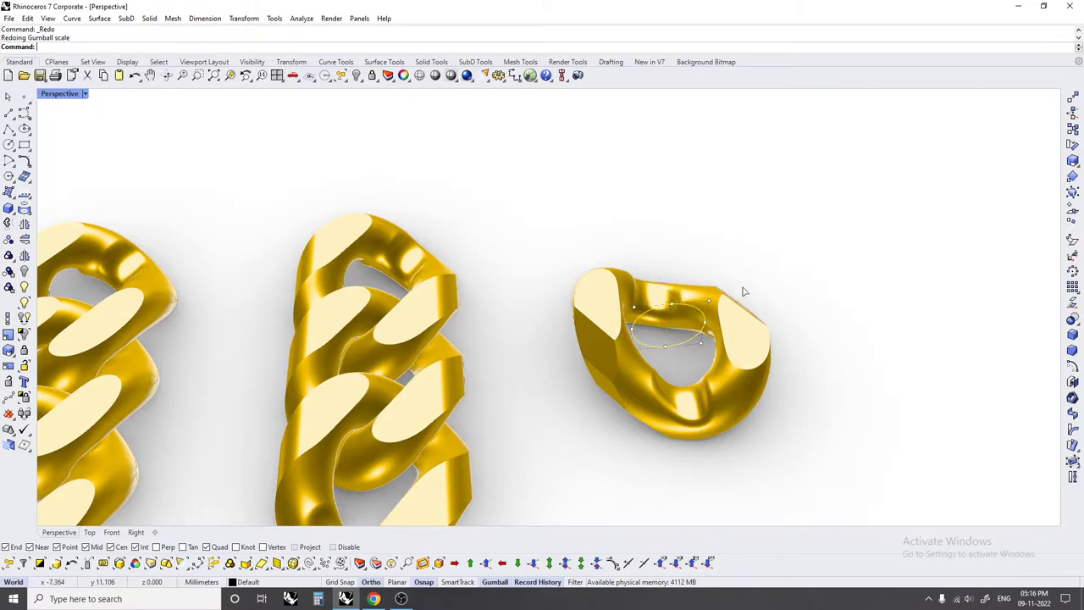
key("ctrl+y")
key("ctrl+y")
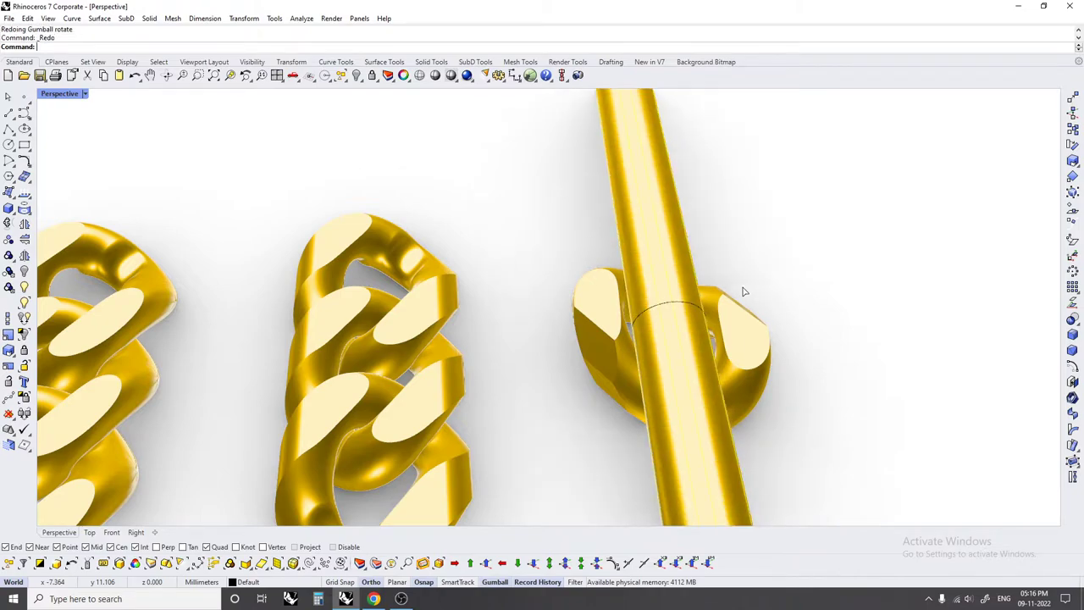
key("ctrl+y")
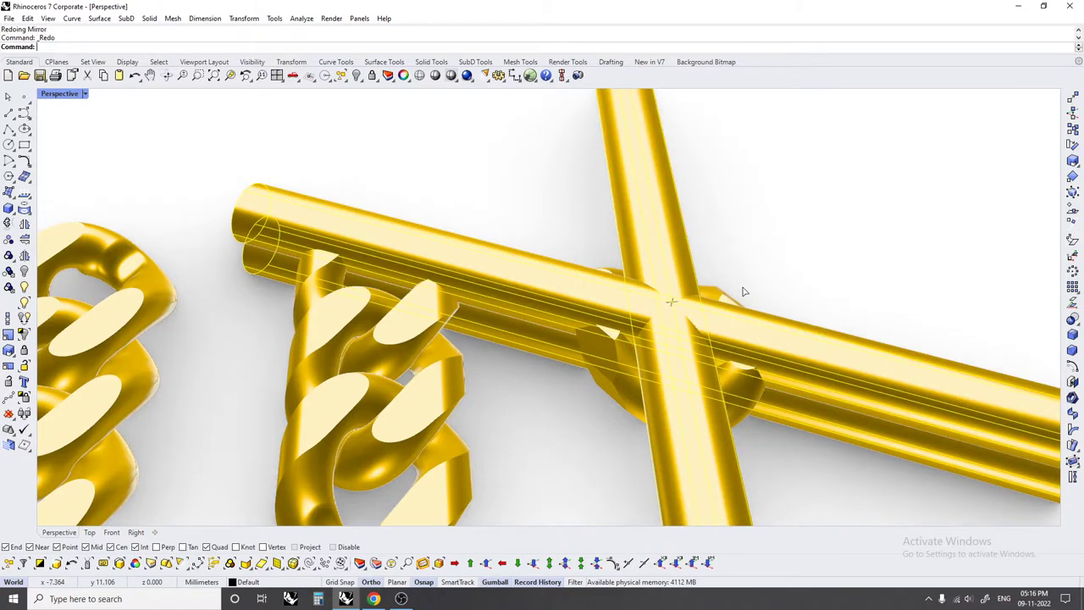
key("ctrl+y")
key("ctrl+y")
key("ctrl+y")
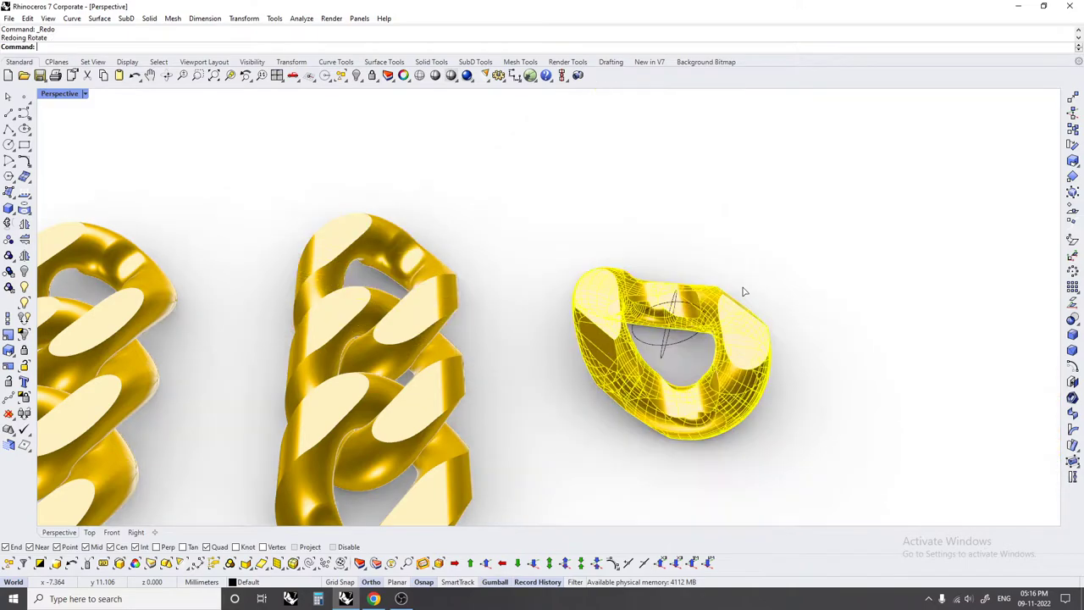
key("ctrl+y")
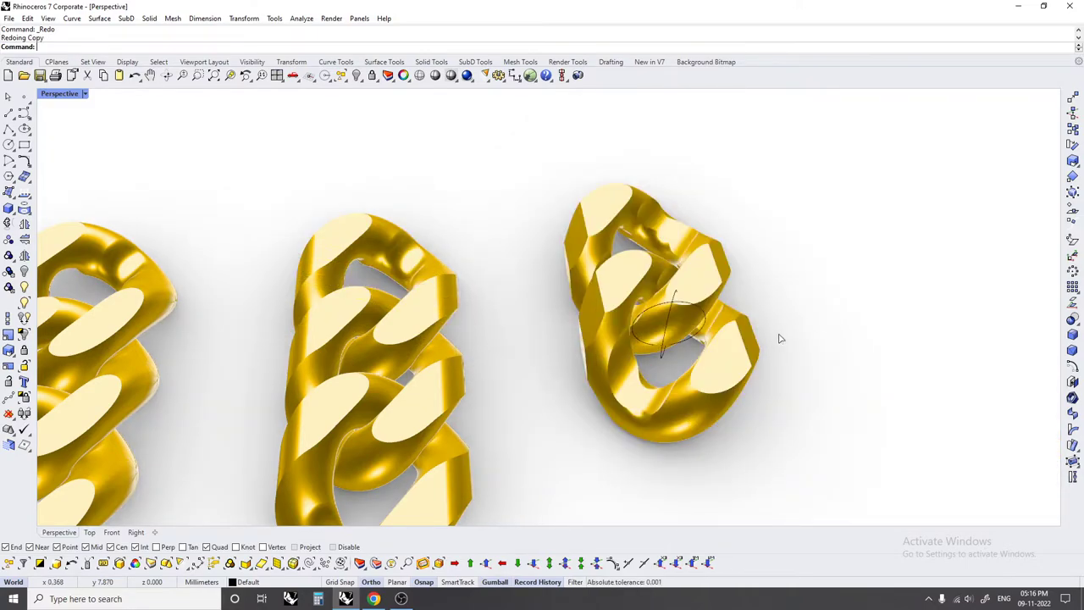
- Redo copying the link to build out the third chain, then zoom out to see the chains
key("ctrl+y")
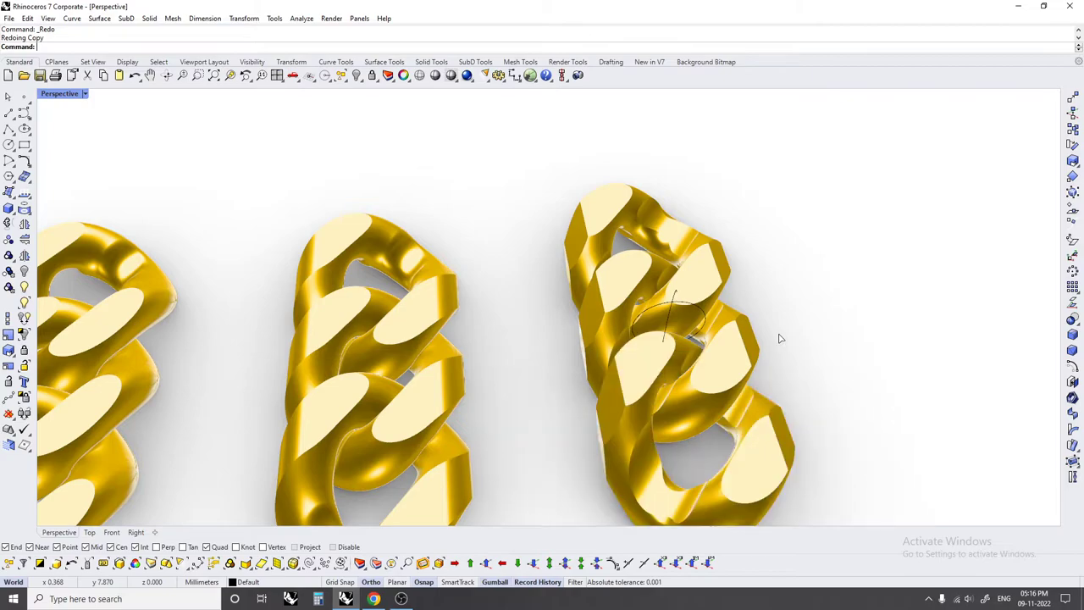
key("ctrl+y")
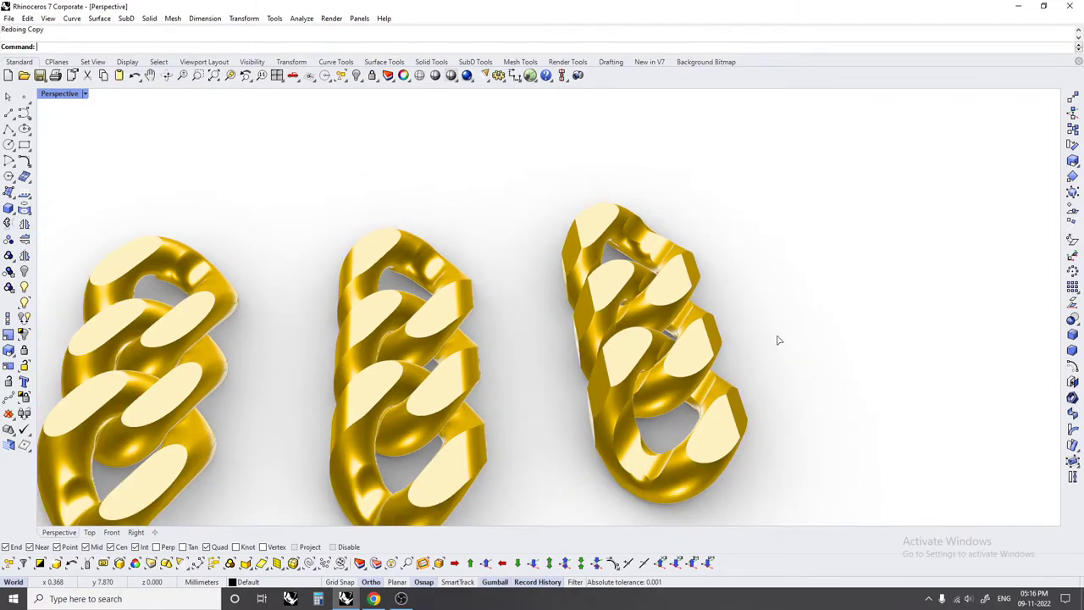
key("ctrl+y")
right_click_drag(615, 365, 756, 378)
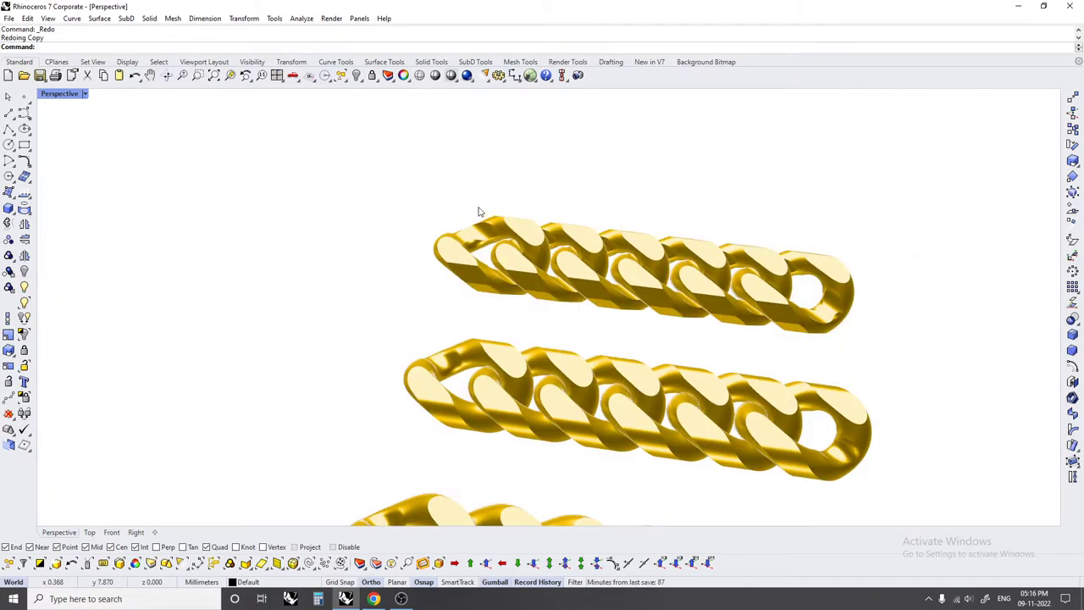
scroll(479, 211, "down", 2)
scroll(447, 203, "down", 2)
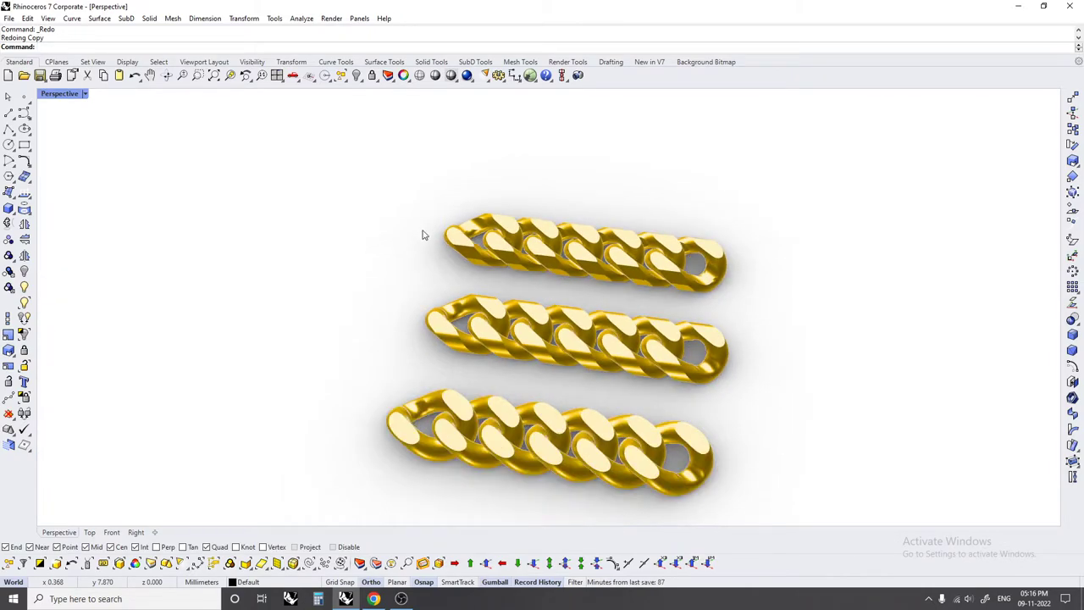
scroll(605, 358, "down", 1)
scroll(609, 358, "down", 1)
scroll(614, 356, "down", 1)
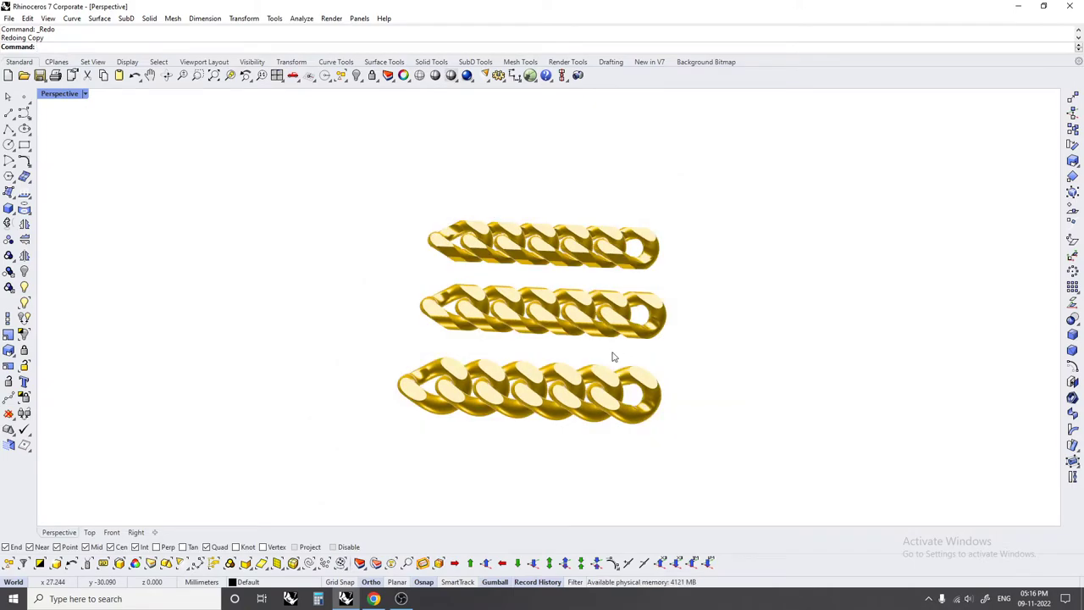
- Redo the copies that lengthen all three chains further to the right
key("ctrl+y")
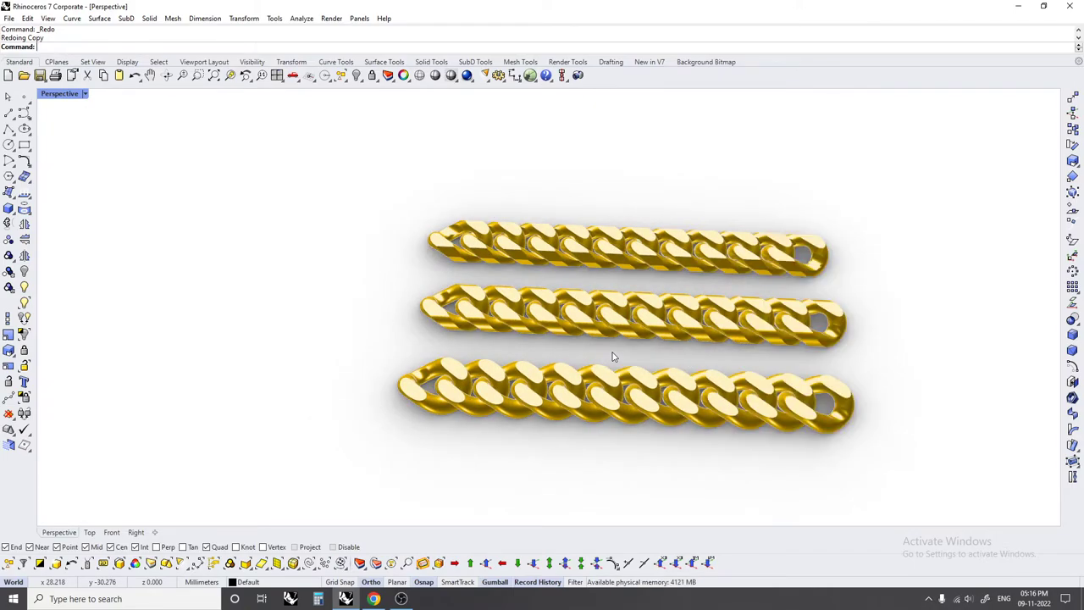
key("ctrl+y")
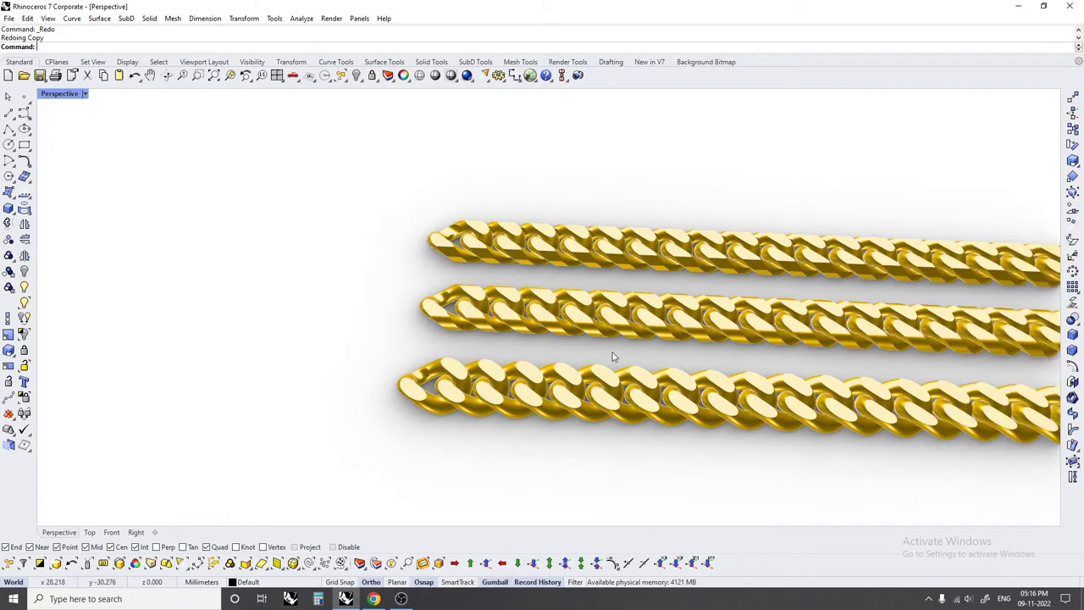
scroll(362, 314, "down", 2)
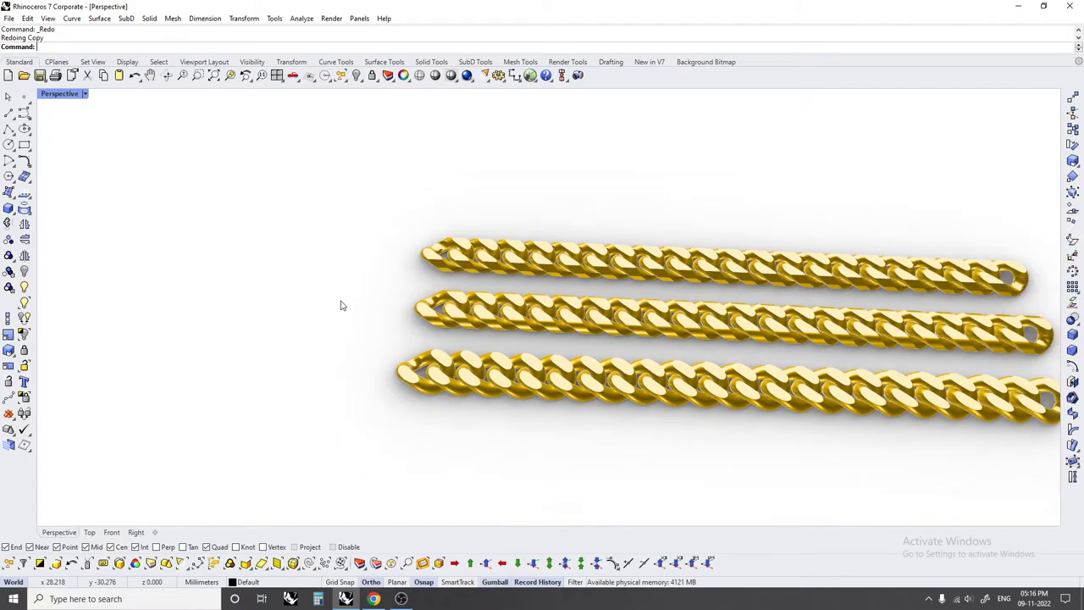
scroll(758, 412, "down", 1)
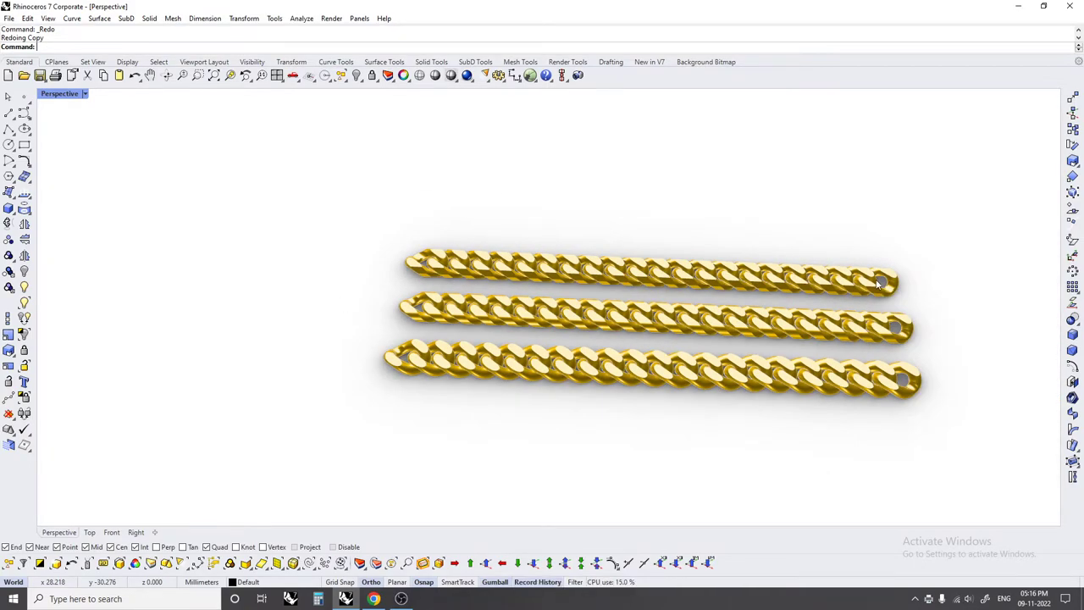
scroll(876, 282, "up", 2)
scroll(873, 287, "up", 1)
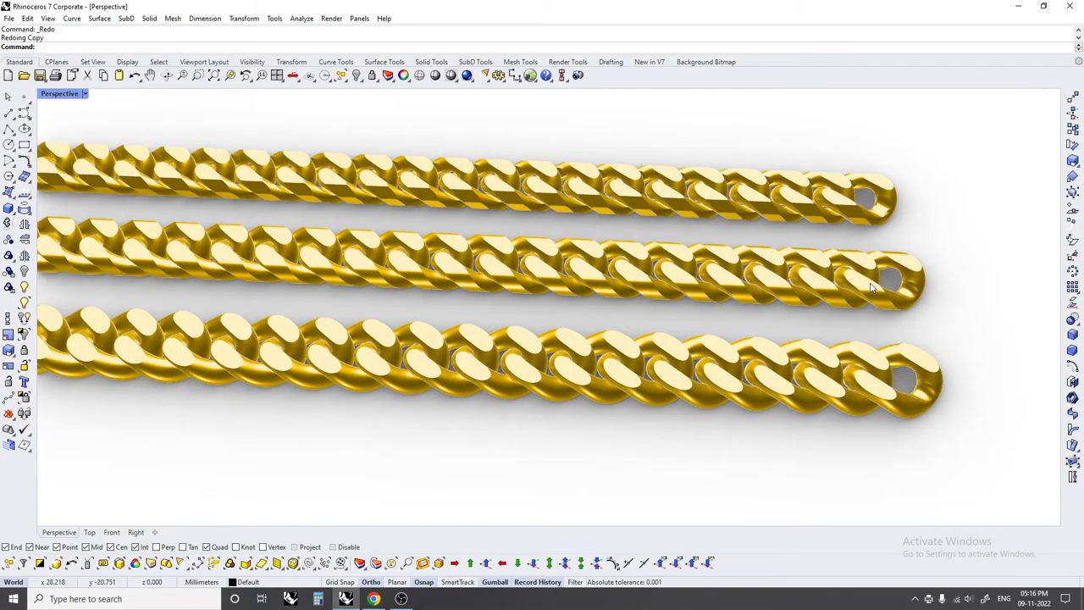
key("ctrl+y")
scroll(915, 291, "down", 2)
scroll(915, 290, "down", 2)
right_click_drag(862, 302, 860, 308)
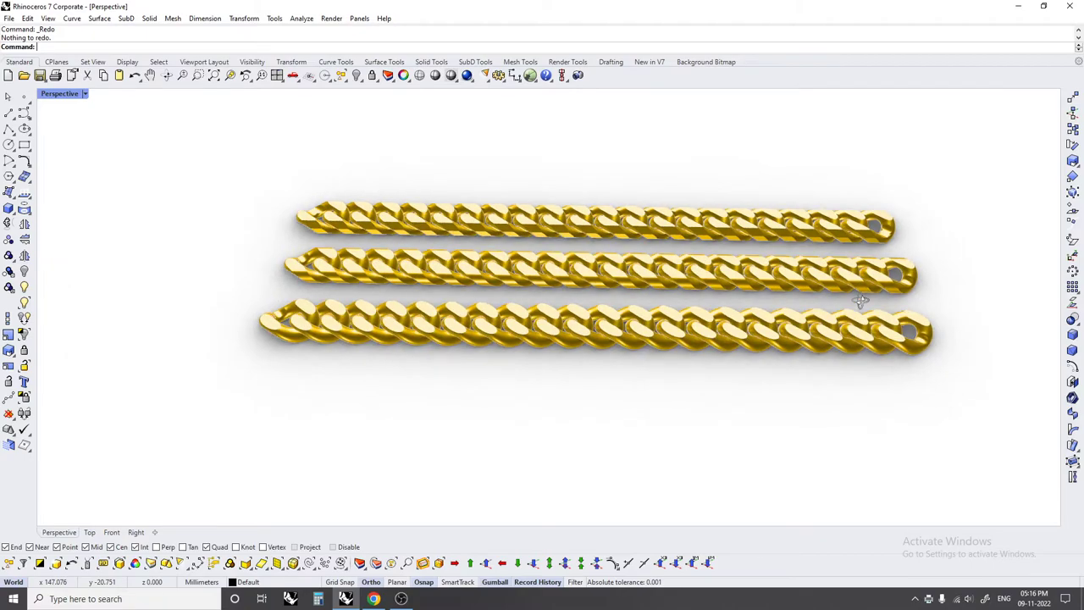
left_click_drag(205, 134, 980, 409)
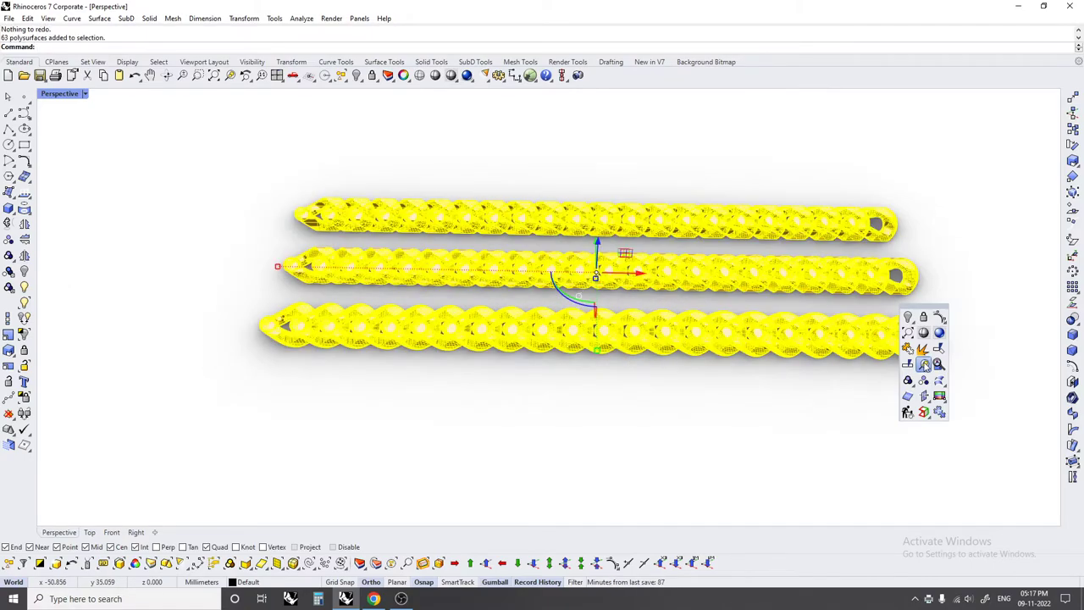
key("ctrl+alt+e")
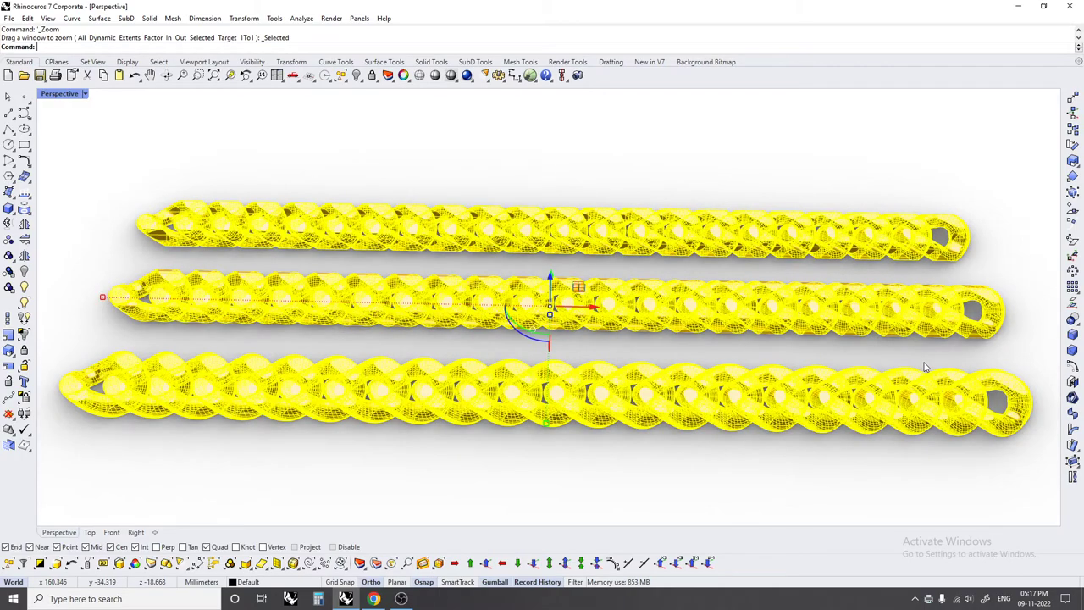
key("Escape")
mouse_move(783, 306)
right_mouse_down()
mouse_move(678, 296)
mouse_move(631, 329)
mouse_move(794, 430)
mouse_move(636, 404)
mouse_move(634, 503)
mouse_move(675, 412)
mouse_move(684, 346)
mouse_move(745, 376)
mouse_move(388, 286)
mouse_move(583, 257)
mouse_move(457, 278)
mouse_move(513, 356)
mouse_move(555, 463)
mouse_move(551, 271)
mouse_move(502, 269)
right_mouse_up()
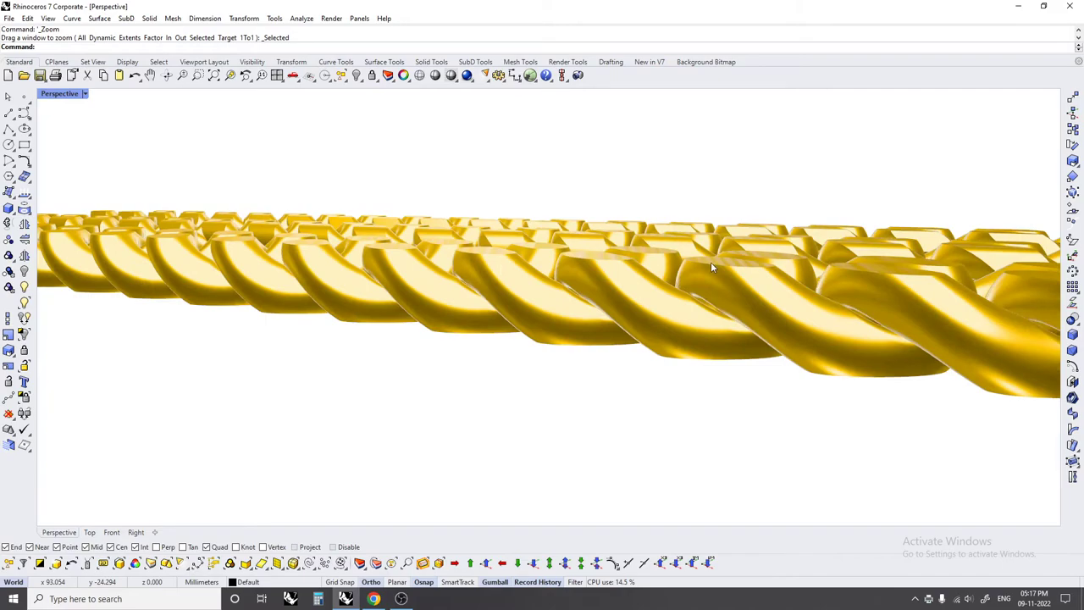
mouse_move(712, 267)
right_mouse_down()
mouse_move(612, 271)
mouse_move(598, 230)
mouse_move(615, 126)
mouse_move(609, 186)
mouse_move(649, 291)
mouse_move(675, 312)
mouse_move(627, 351)
mouse_move(447, 322)
right_mouse_up()
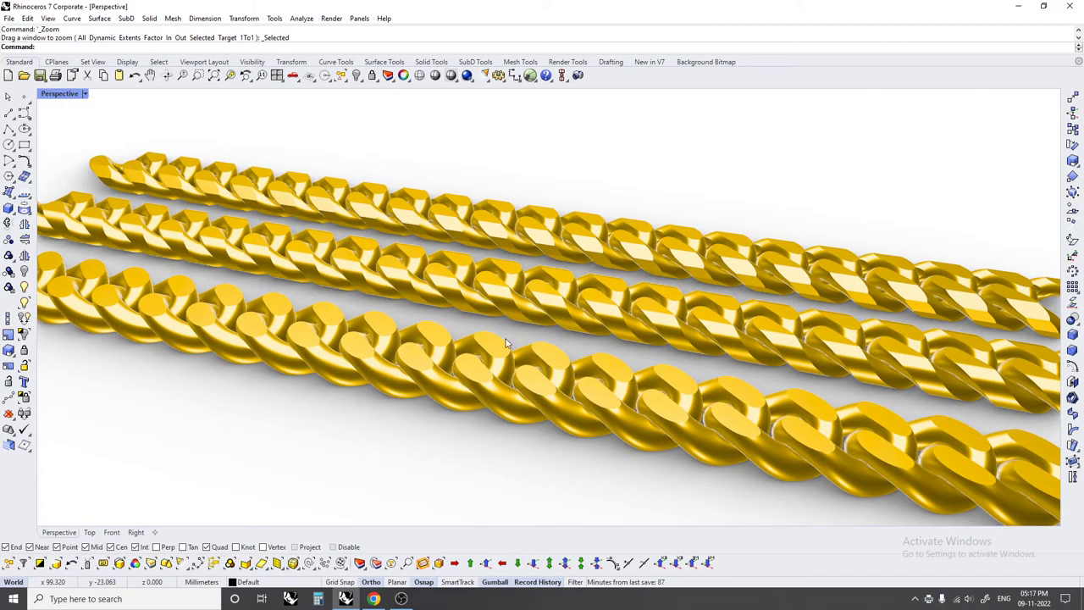
scroll(505, 343, "down", 5)
right_click_drag(506, 343, 582, 377)
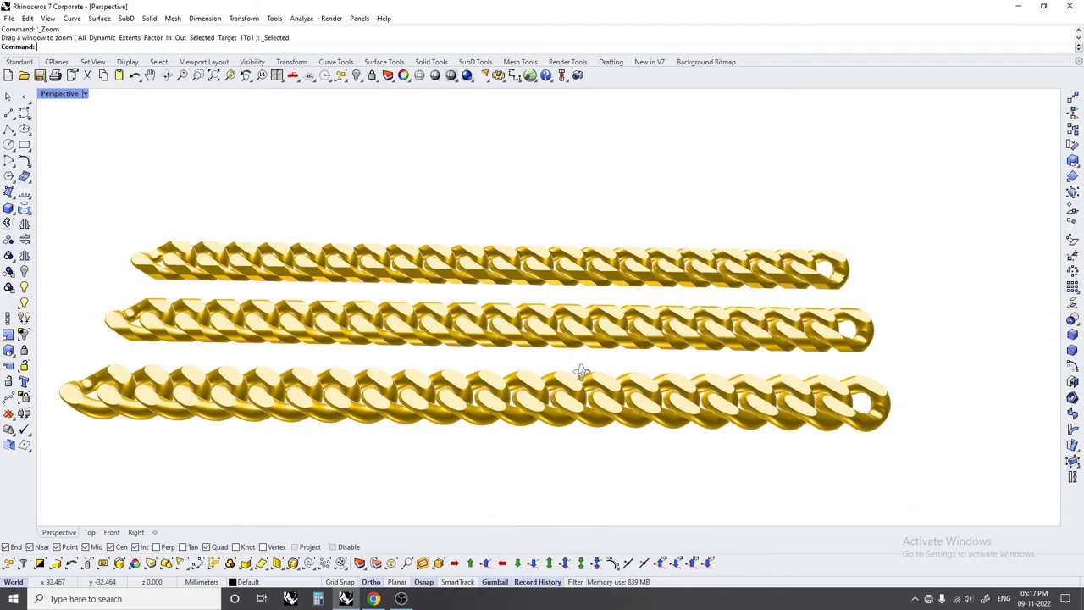